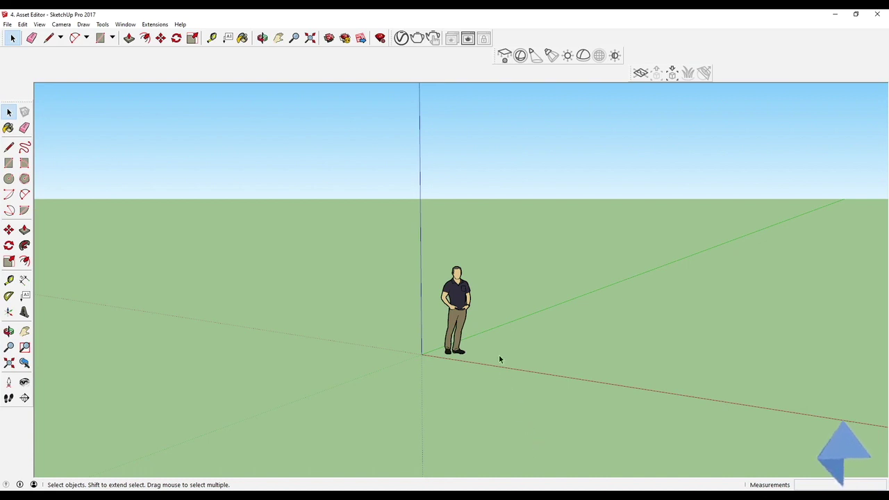
- Draw a rectangle on the ground, pull it into a thick slab, and make it a group
{"action": "middle_click_drag", "start_coordinate": [478, 347], "coordinate": [415, 355]}
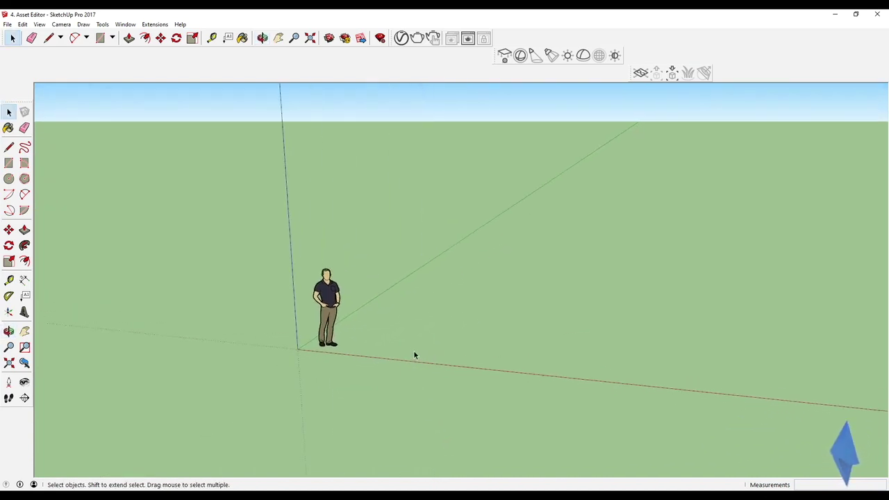
{"action": "key", "text": "r"}
{"action": "left_click", "coordinate": [387, 347]}
{"action": "left_click", "coordinate": [716, 334]}
{"action": "middle_click_drag", "start_coordinate": [716, 333], "coordinate": [520, 345]}
{"action": "key", "text": "p"}
{"action": "left_click_drag", "start_coordinate": [521, 345], "coordinate": [565, 363]}
{"action": "key", "text": "space"}
{"action": "triple_click", "coordinate": [537, 359]}
{"action": "right_click", "coordinate": [537, 360]}
{"action": "left_click", "coordinate": [567, 268]}
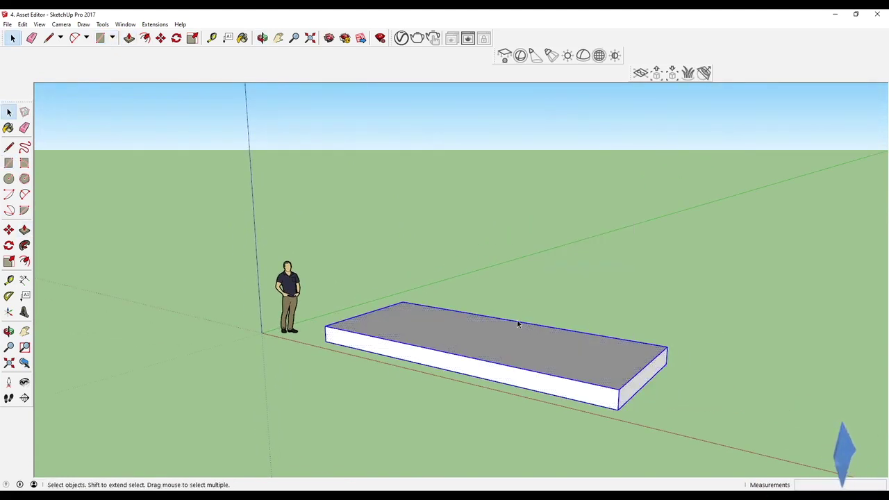
- Draw a small rectangle on the slab top and pull it up into a 0.91m box
{"action": "middle_click_drag", "start_coordinate": [518, 323], "coordinate": [529, 386]}
{"action": "key", "text": "r"}
{"action": "middle_click_drag", "start_coordinate": [476, 299], "coordinate": [389, 341]}
{"action": "left_click", "coordinate": [365, 356]}
{"action": "left_click", "coordinate": [424, 328]}
{"action": "key", "text": "p"}
{"action": "left_click_drag", "start_coordinate": [417, 353], "coordinate": [405, 343]}
{"action": "middle_click_drag", "start_coordinate": [405, 343], "coordinate": [480, 312]}
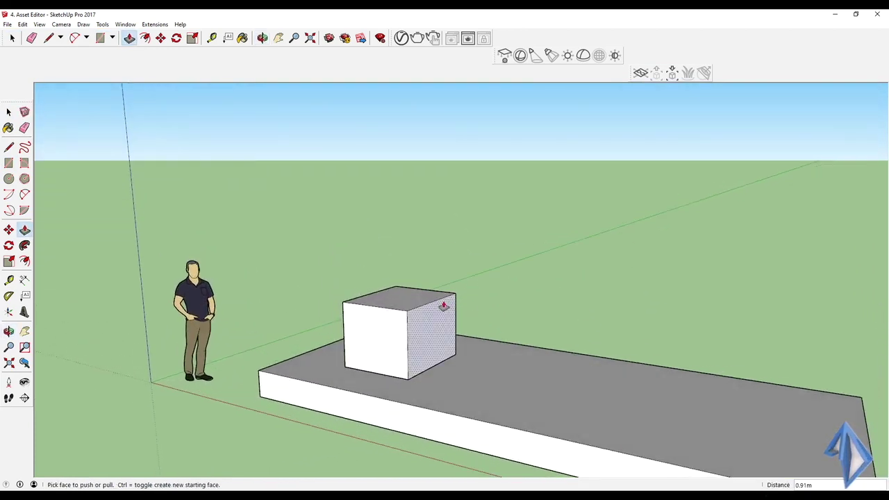
{"action": "middle_click_drag", "start_coordinate": [329, 322], "coordinate": [478, 356]}
- Draw a circle on the slab top and a vertical line rising from its centre
{"action": "key", "text": "c"}
{"action": "left_click", "coordinate": [537, 375]}
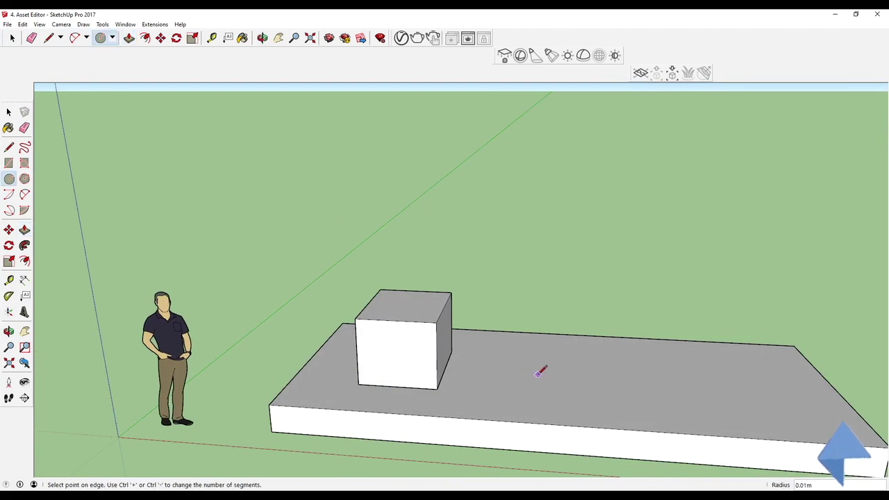
{"action": "left_click", "coordinate": [601, 378]}
{"action": "key", "text": "l"}
{"action": "left_click", "coordinate": [537, 375]}
{"action": "left_click", "coordinate": [549, 285]}
- Draw an upright circle centred at the top of the vertical line
{"action": "key", "text": "c"}
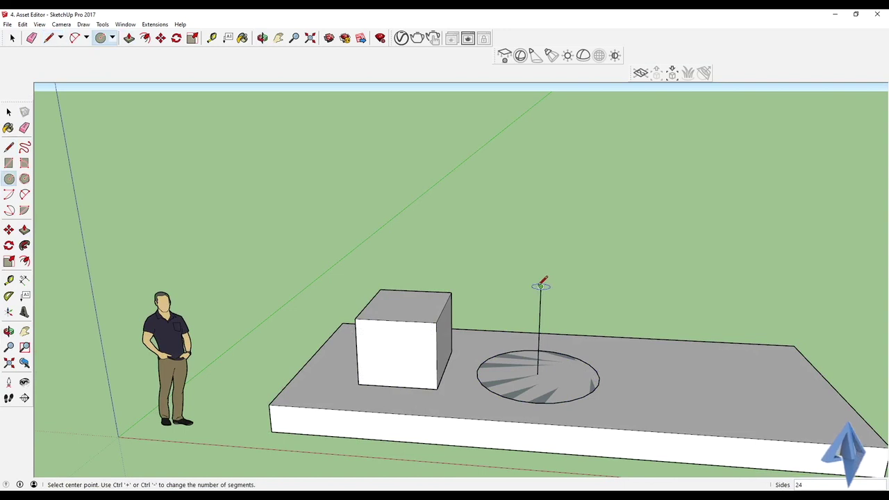
{"action": "left_click", "coordinate": [541, 285]}
{"action": "middle_click_drag", "start_coordinate": [561, 264], "coordinate": [478, 386]}
{"action": "left_click", "coordinate": [509, 281]}
- Sweep the upright circle with Follow Me along the slab circle to form a sphere
{"action": "left_click", "coordinate": [575, 395]}
{"action": "middle_click_drag", "start_coordinate": [483, 335], "coordinate": [436, 396]}
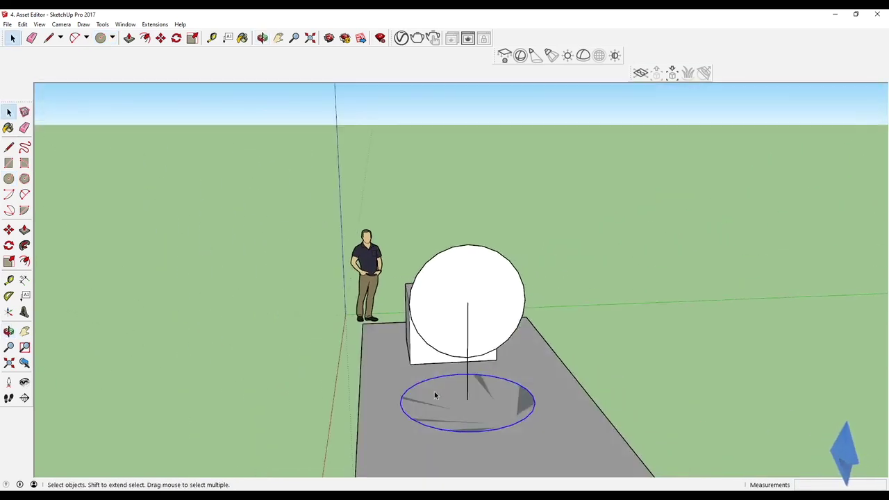
{"action": "middle_click_drag", "start_coordinate": [482, 372], "coordinate": [436, 369]}
{"action": "middle_click_drag", "start_coordinate": [541, 404], "coordinate": [411, 293]}
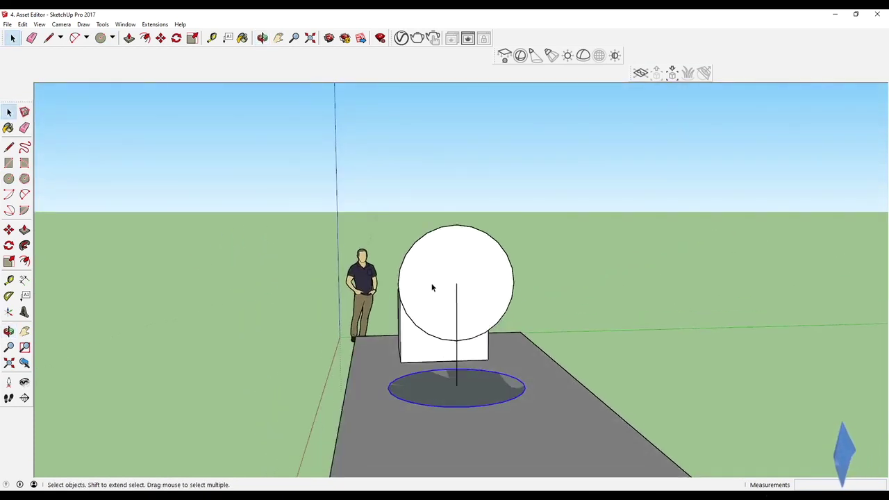
{"action": "scroll", "coordinate": [432, 287], "scroll_direction": "up", "scroll_amount": 2}
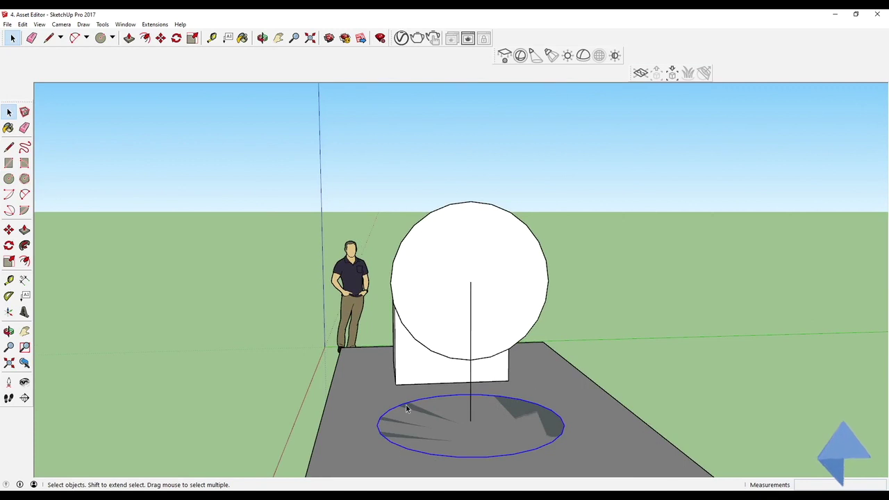
{"action": "left_click", "coordinate": [24, 246]}
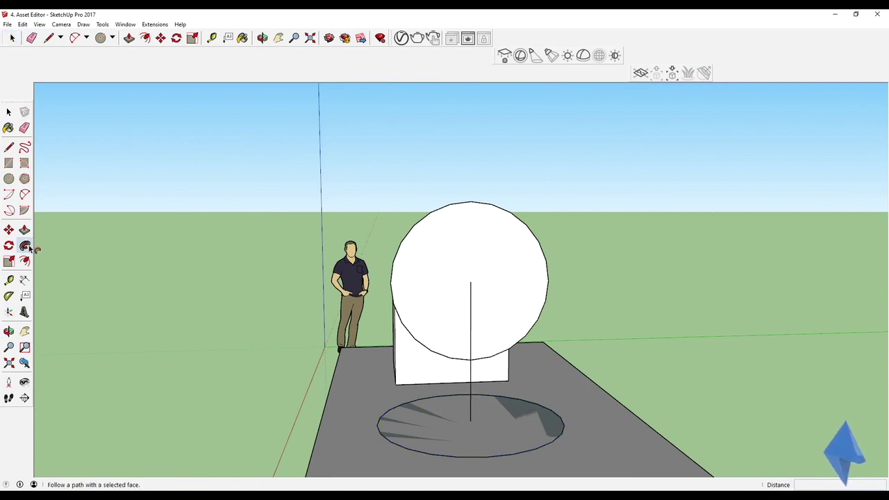
{"action": "left_click", "coordinate": [455, 275]}
{"action": "mouse_move", "coordinate": [453, 313]}
{"action": "middle_mouse_down"}
{"action": "mouse_move", "coordinate": [733, 346]}
{"action": "mouse_move", "coordinate": [570, 321]}
{"action": "mouse_move", "coordinate": [479, 329]}
{"action": "middle_mouse_up"}
- Erase the guide circle and line, then move the sphere down onto the slab top
{"action": "key", "text": "e"}
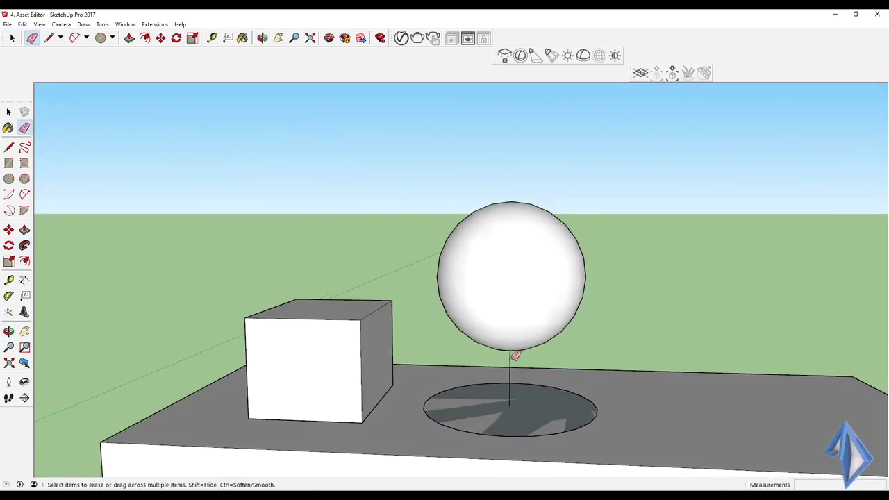
{"action": "left_click", "coordinate": [570, 429]}
{"action": "key", "text": "space"}
{"action": "left_click", "coordinate": [513, 283]}
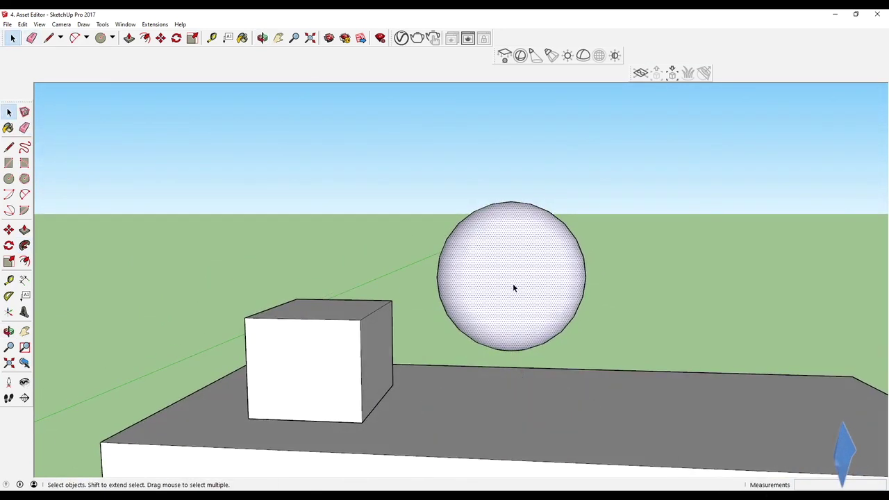
{"action": "key", "text": "m"}
{"action": "left_click", "coordinate": [510, 316]}
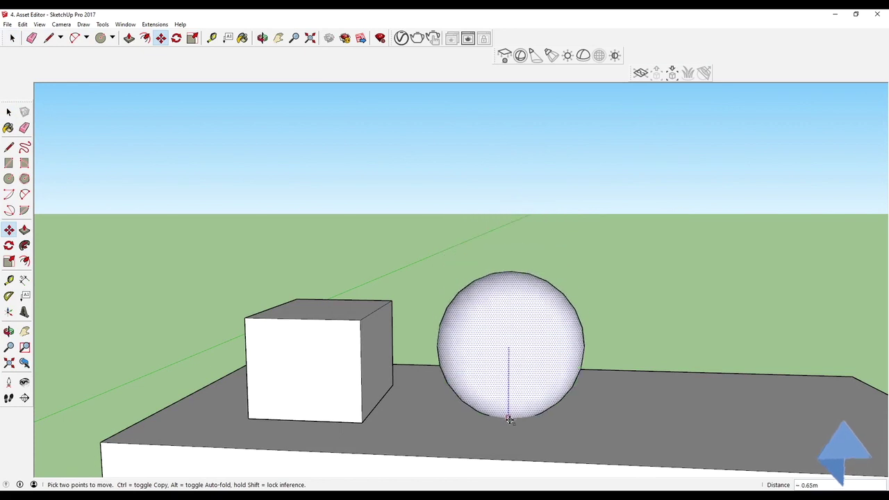
{"action": "left_click", "coordinate": [510, 385]}
- Delete the box and make the sphere a group
{"action": "key", "text": "space"}
{"action": "scroll", "coordinate": [383, 380], "scroll_direction": "down", "scroll_amount": 3}
{"action": "scroll", "coordinate": [383, 380], "scroll_direction": "down", "scroll_amount": 1}
{"action": "left_click", "coordinate": [365, 369]}
{"action": "key", "text": "Delete"}
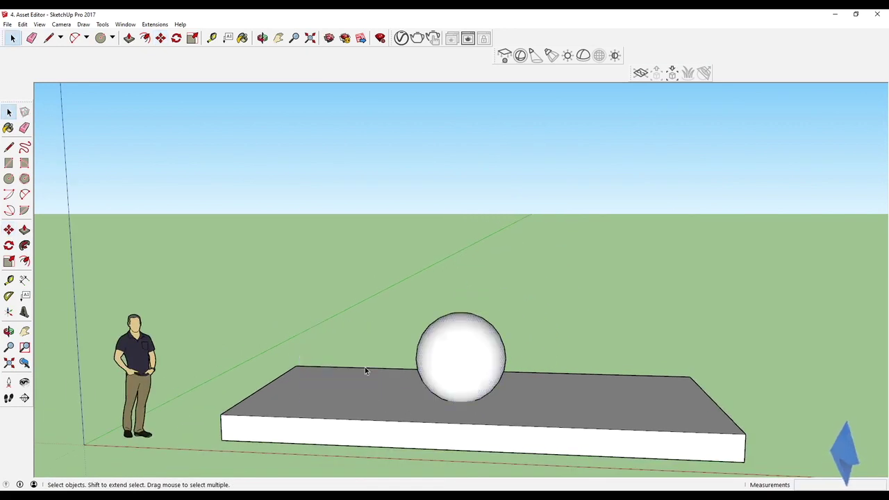
{"action": "middle_click_drag", "start_coordinate": [365, 369], "coordinate": [484, 410]}
{"action": "left_click", "coordinate": [476, 331]}
{"action": "right_click", "coordinate": [476, 331]}
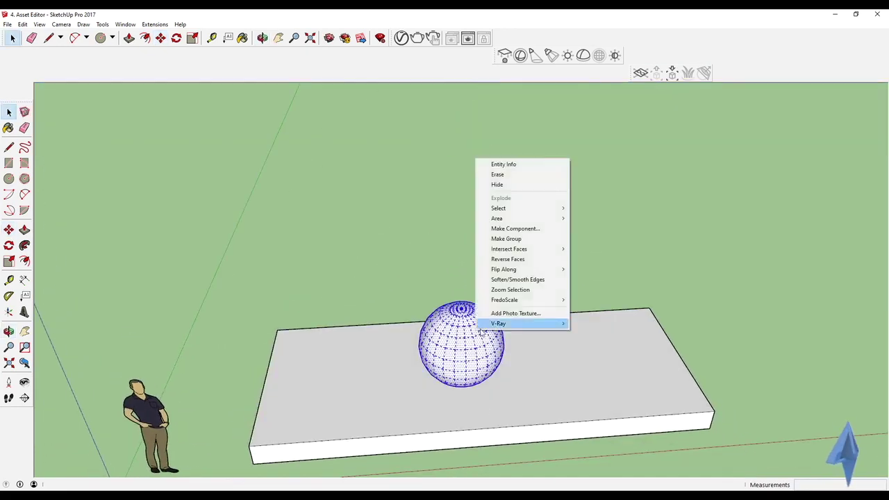
{"action": "left_click", "coordinate": [500, 238]}
- Copy the sphere twice along the slab to make a row of three
{"action": "key", "text": "m"}
{"action": "left_click", "coordinate": [455, 402]}
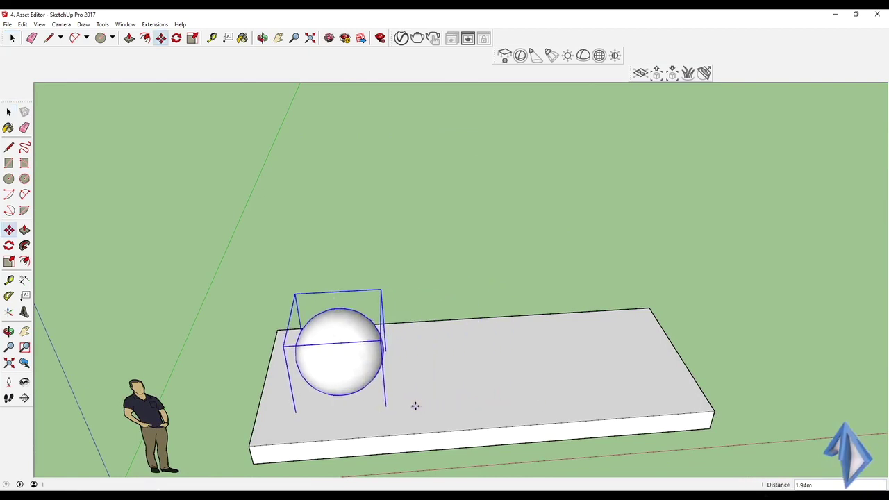
{"action": "left_click", "coordinate": [332, 410]}
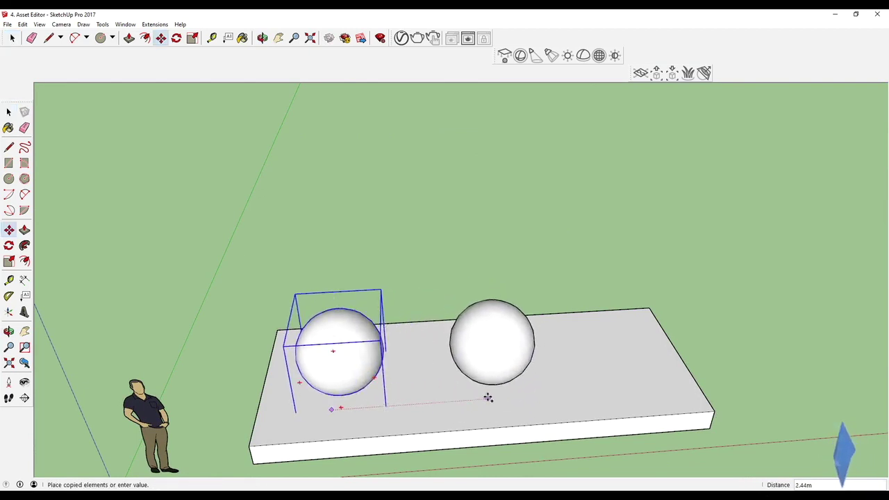
{"action": "left_click", "coordinate": [472, 403]}
{"action": "key", "text": "ctrl"}
{"action": "left_click", "coordinate": [621, 394]}
{"action": "key", "text": "space"}
{"action": "middle_click_drag", "start_coordinate": [621, 393], "coordinate": [455, 275]}
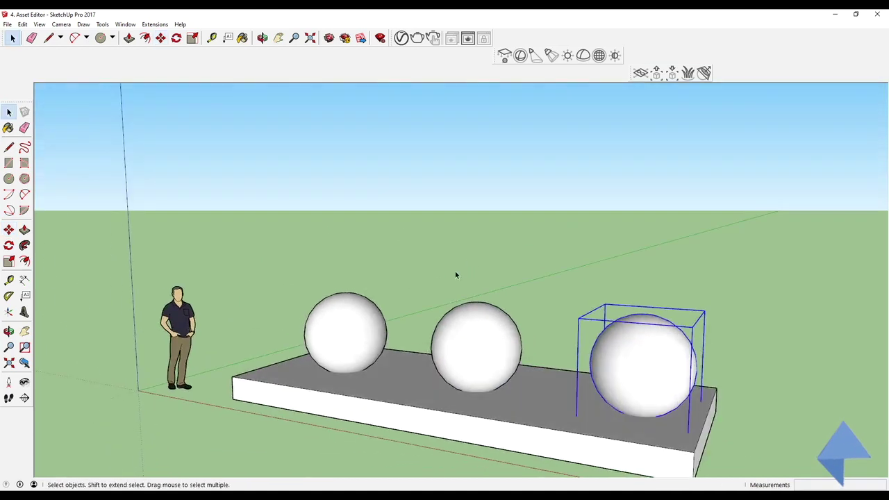
{"action": "key", "text": "o"}
{"action": "left_click_drag", "start_coordinate": [452, 275], "coordinate": [485, 307]}
{"action": "key", "text": "space"}
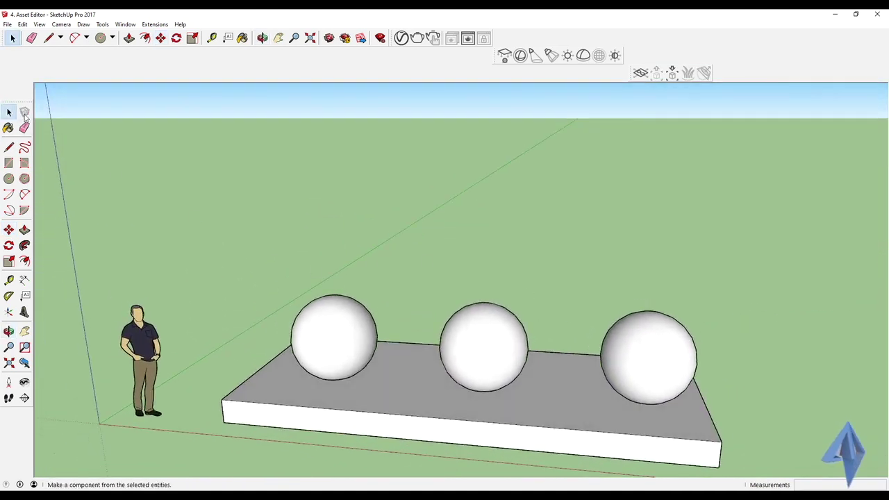
- Paint the left sphere red with Color A04 from the Colors library
{"action": "left_click", "coordinate": [8, 129]}
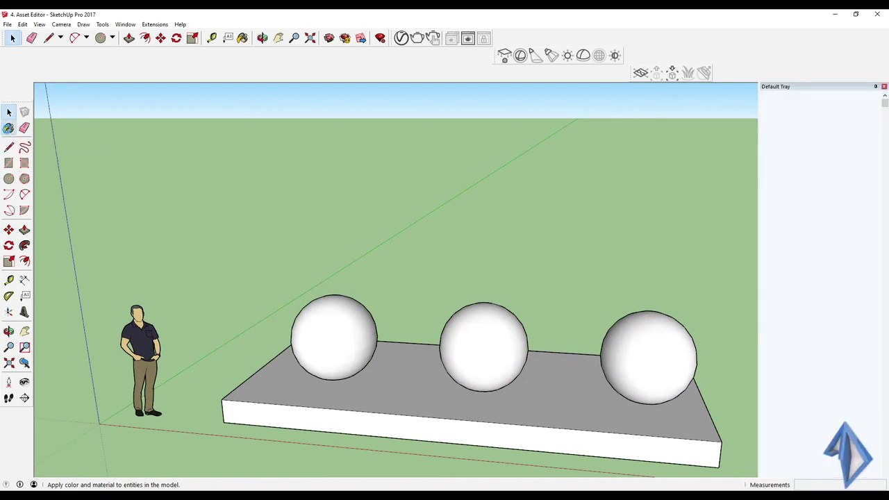
{"action": "mouse_move", "coordinate": [13, 104]}
{"action": "left_mouse_down"}
{"action": "mouse_move", "coordinate": [12, 53]}
{"action": "mouse_move", "coordinate": [9, 98]}
{"action": "left_mouse_up"}
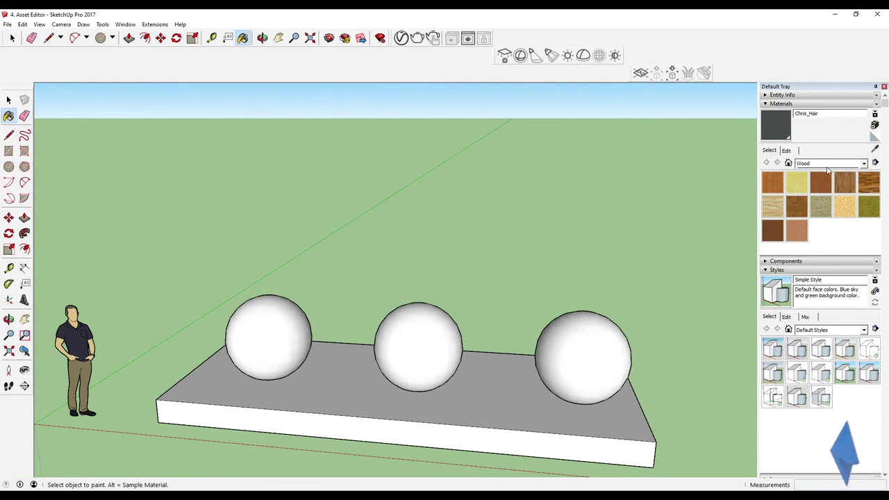
{"action": "left_click", "coordinate": [830, 164]}
{"action": "left_click", "coordinate": [821, 198]}
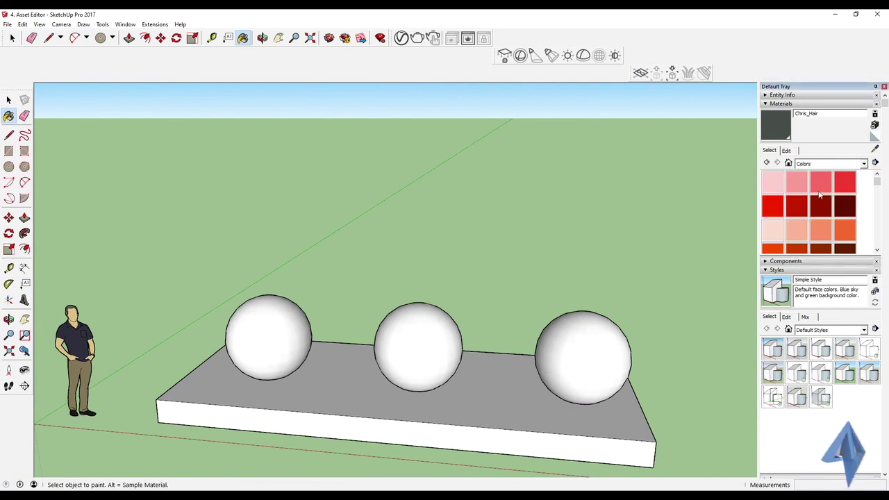
{"action": "left_click", "coordinate": [845, 183]}
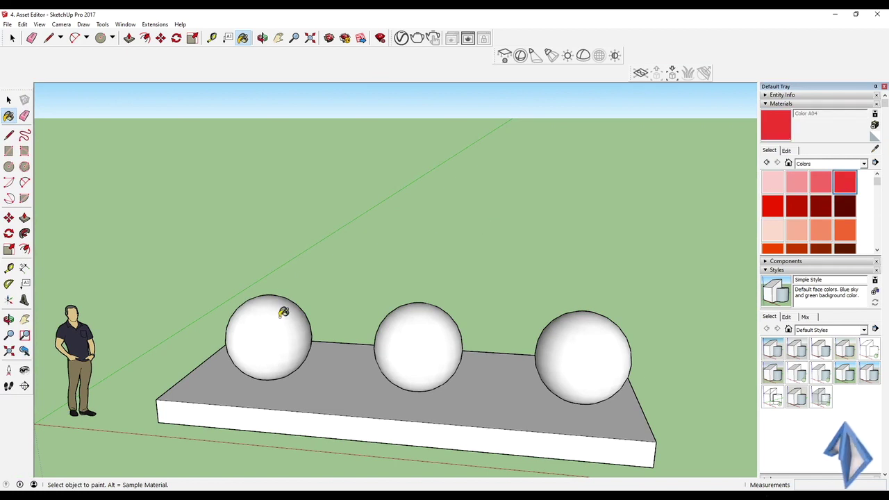
{"action": "left_click", "coordinate": [284, 313]}
- Paint the middle sphere green with Color F06
{"action": "left_click", "coordinate": [809, 167]}
{"action": "left_click", "coordinate": [810, 196]}
{"action": "scroll", "coordinate": [797, 208], "scroll_direction": "down", "scroll_amount": 3}
{"action": "left_click", "coordinate": [798, 223]}
{"action": "left_click", "coordinate": [438, 327]}
- Paint the right sphere blue with Color I04 and hide the tray panels
{"action": "scroll", "coordinate": [841, 202], "scroll_direction": "down", "scroll_amount": 6}
{"action": "scroll", "coordinate": [846, 182], "scroll_direction": "up", "scroll_amount": 2}
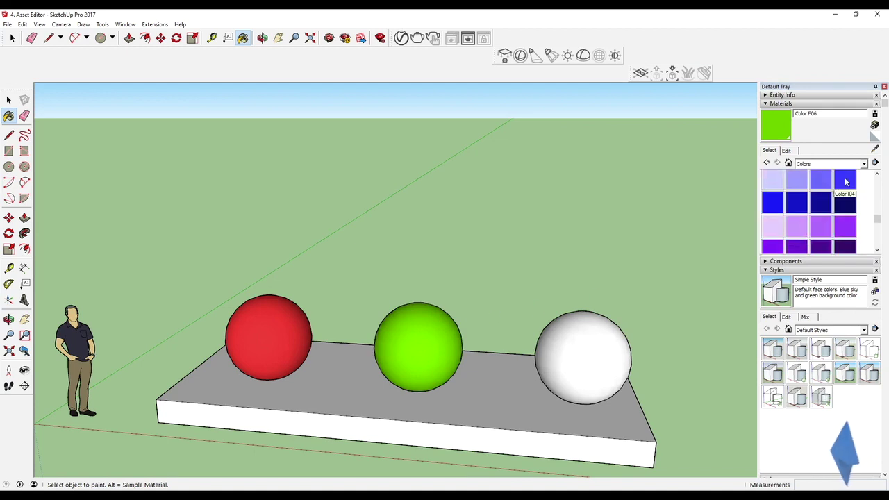
{"action": "left_click", "coordinate": [846, 182]}
{"action": "left_click", "coordinate": [600, 333]}
{"action": "mouse_move", "coordinate": [600, 334]}
{"action": "middle_mouse_down"}
{"action": "mouse_move", "coordinate": [558, 298]}
{"action": "mouse_move", "coordinate": [445, 248]}
{"action": "middle_mouse_up"}
{"action": "key", "text": "space"}
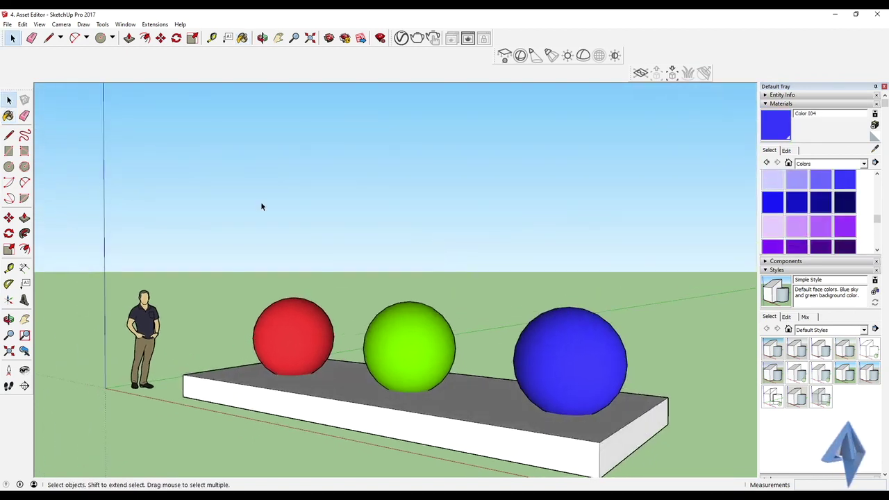
{"action": "left_click", "coordinate": [884, 88]}
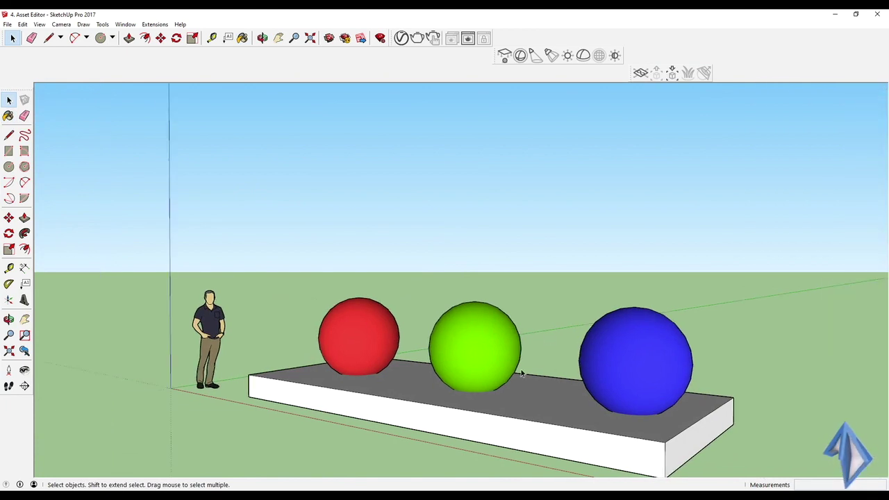
- From a frontal view, shift the blue and red spheres slightly left along the slab
{"action": "middle_click_drag", "start_coordinate": [523, 374], "coordinate": [638, 376]}
{"action": "left_click", "coordinate": [644, 368]}
{"action": "key", "text": "m"}
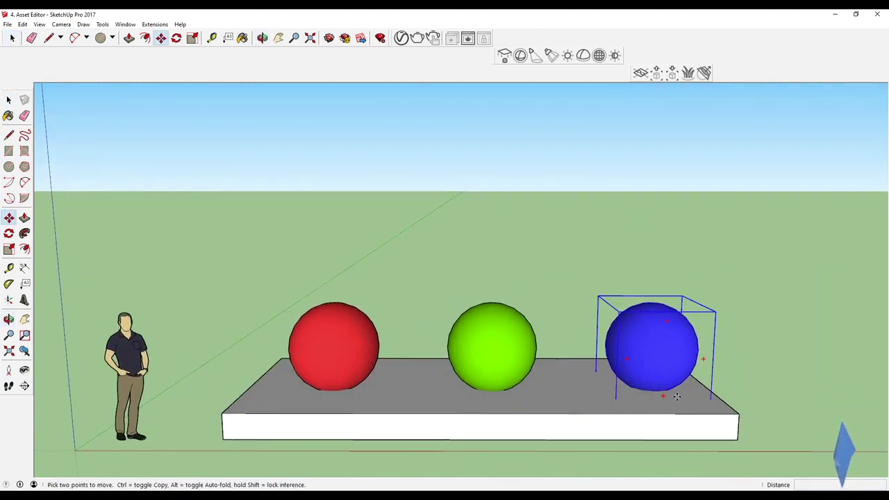
{"action": "left_click_drag", "start_coordinate": [644, 381], "coordinate": [625, 381]}
{"action": "key", "text": "space"}
{"action": "left_click", "coordinate": [337, 375]}
{"action": "key", "text": "m"}
{"action": "left_click_drag", "start_coordinate": [419, 390], "coordinate": [398, 395]}
{"action": "key", "text": "space"}
- Nudge the green sphere slightly left and view the row from further back
{"action": "left_click", "coordinate": [530, 359]}
{"action": "key", "text": "m"}
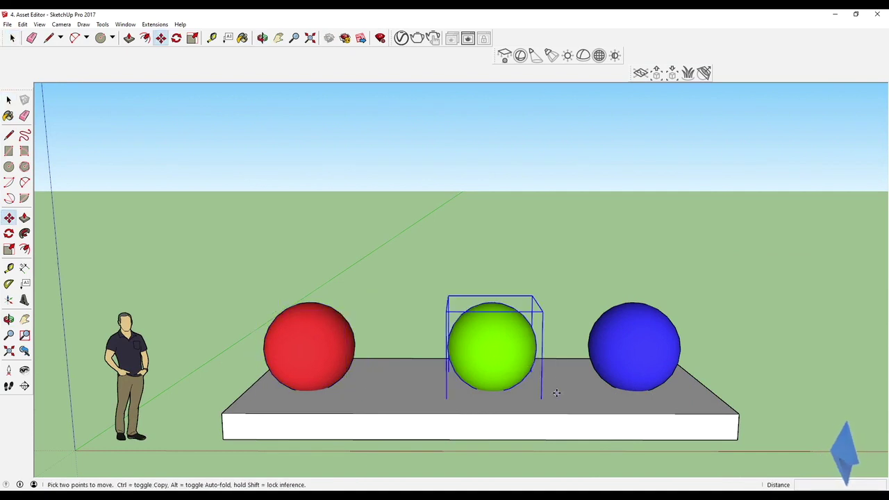
{"action": "left_click_drag", "start_coordinate": [555, 391], "coordinate": [533, 392]}
{"action": "key", "text": "space"}
{"action": "middle_click_drag", "start_coordinate": [532, 385], "coordinate": [445, 301]}
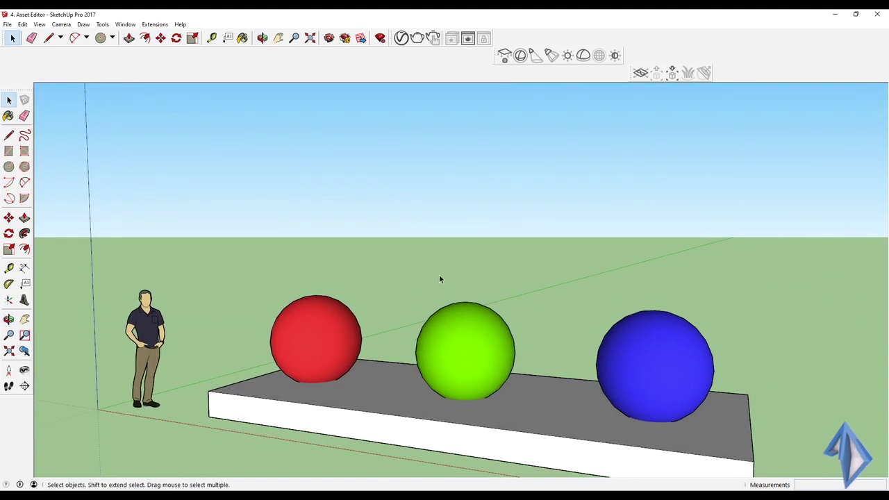
- Open the V-Ray Asset Editor, reposition its window, and browse the Bricks library materials
{"action": "left_click", "coordinate": [402, 38]}
{"action": "left_click_drag", "start_coordinate": [429, 88], "coordinate": [794, 96]}
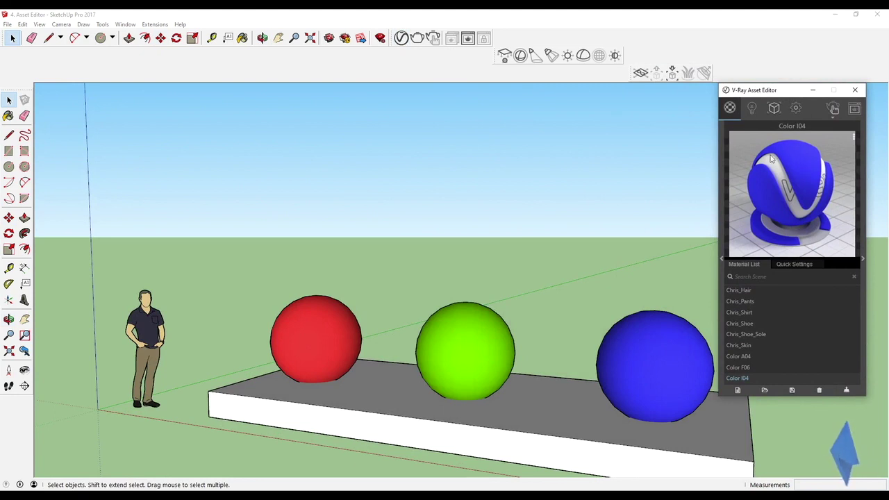
{"action": "left_click_drag", "start_coordinate": [775, 97], "coordinate": [468, 101]}
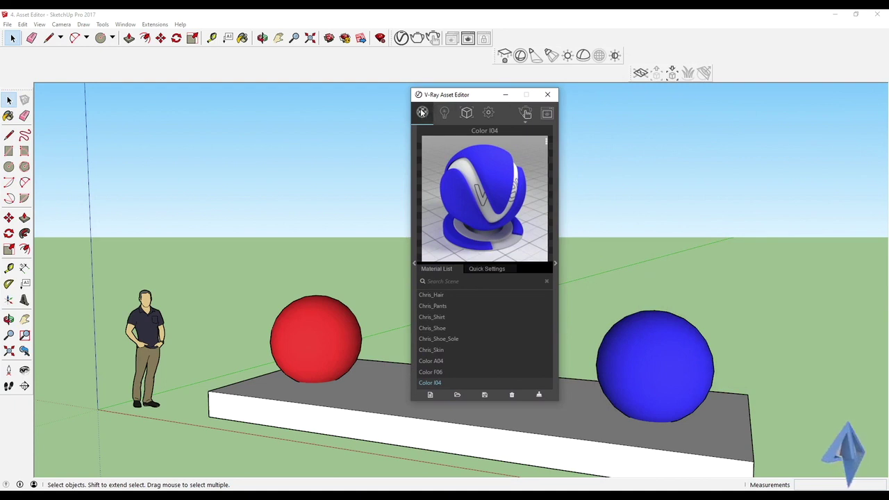
{"action": "left_click_drag", "start_coordinate": [422, 112], "coordinate": [398, 86]}
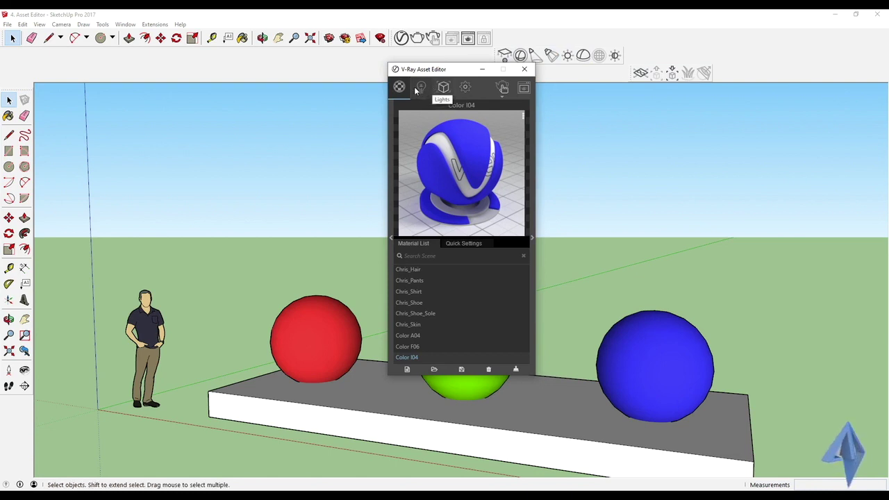
{"action": "left_click", "coordinate": [391, 238]}
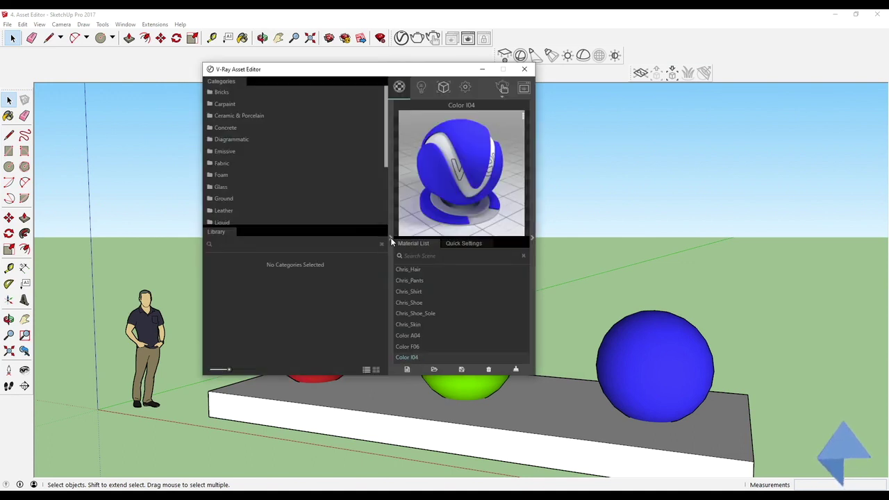
{"action": "mouse_move", "coordinate": [386, 108]}
{"action": "left_mouse_down"}
{"action": "mouse_move", "coordinate": [383, 184]}
{"action": "mouse_move", "coordinate": [385, 104]}
{"action": "left_mouse_up"}
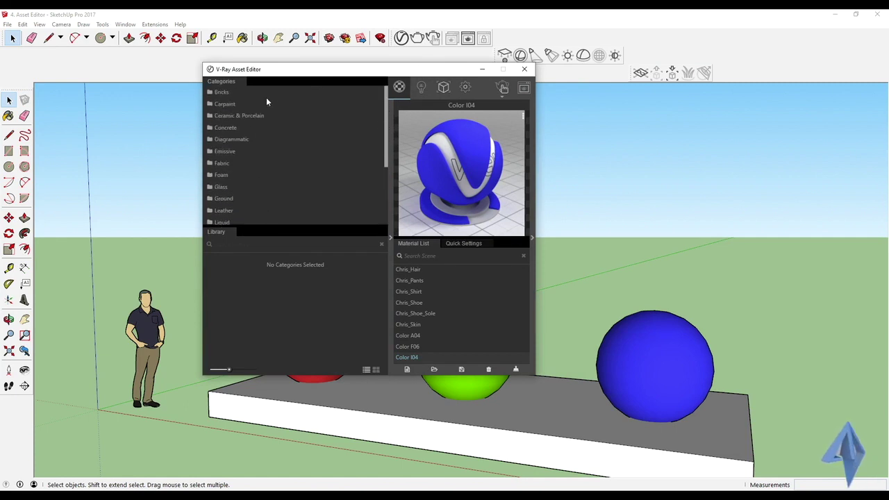
{"action": "left_click", "coordinate": [266, 95]}
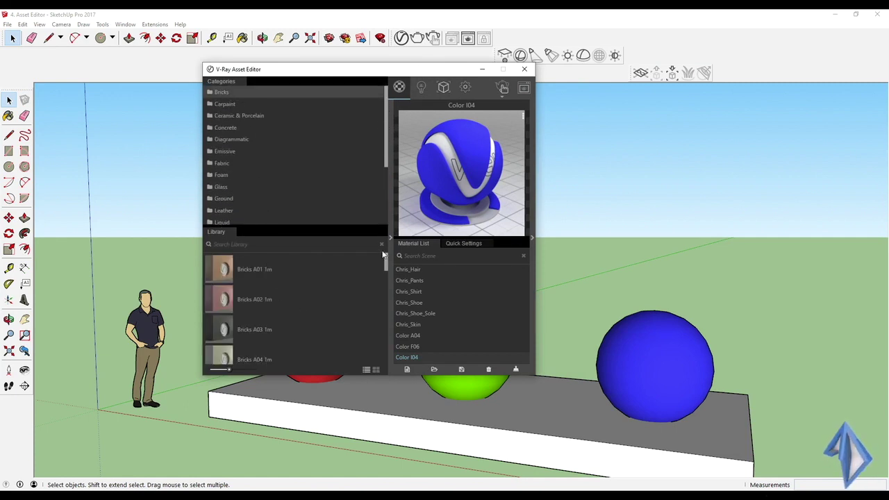
{"action": "left_click", "coordinate": [392, 238]}
- Browse the Carpaint through Liquid library categories, then collapse the Asset Library
{"action": "left_click", "coordinate": [391, 238]}
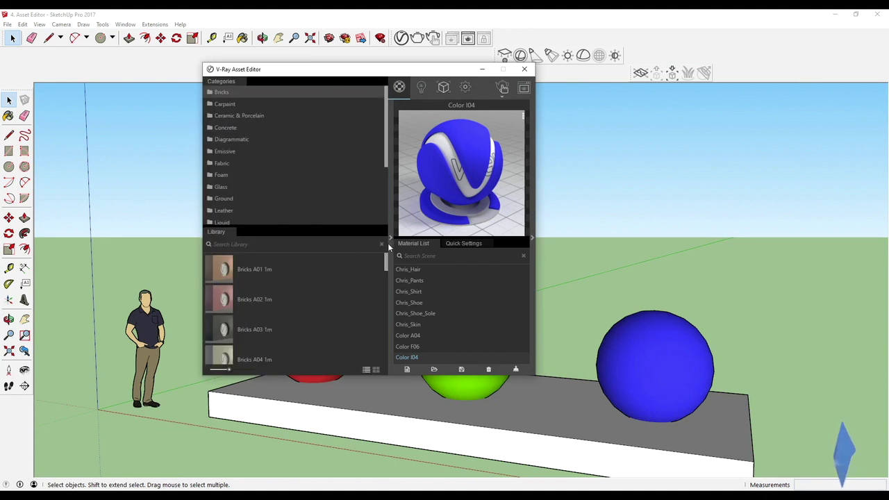
{"action": "left_click", "coordinate": [230, 106]}
{"action": "left_click", "coordinate": [231, 116]}
{"action": "left_click", "coordinate": [232, 129]}
{"action": "left_click", "coordinate": [234, 150]}
{"action": "left_click", "coordinate": [237, 165]}
{"action": "left_click", "coordinate": [241, 187]}
{"action": "left_click", "coordinate": [241, 210]}
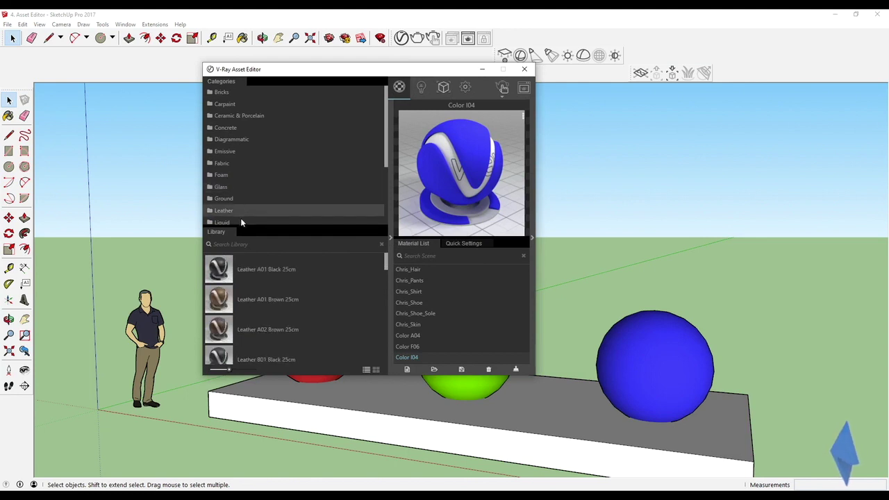
{"action": "left_click", "coordinate": [246, 221]}
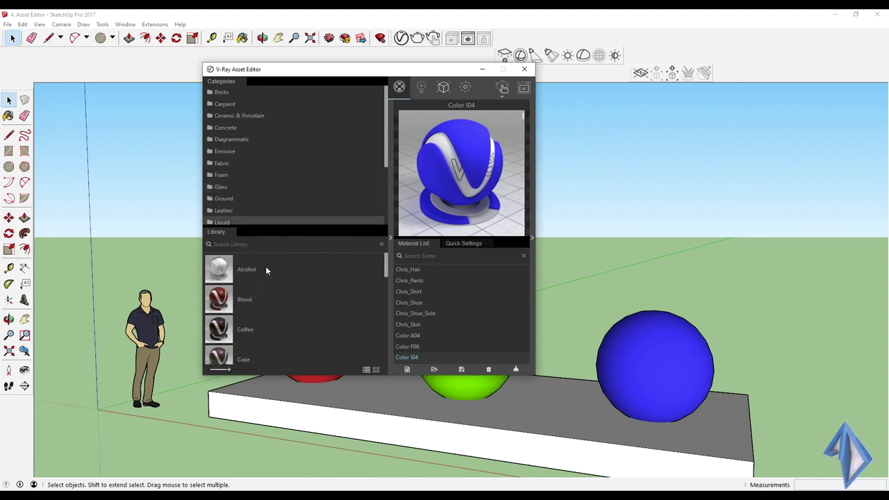
{"action": "left_click", "coordinate": [388, 239]}
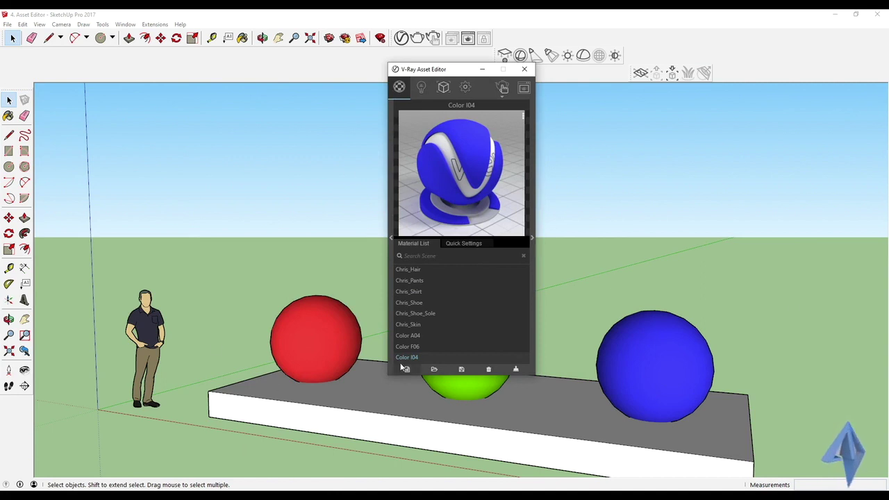
- Preview the Chris_Hair, Pants, Shirt and Shoe materials, then delete the man figure from the model
{"action": "left_click", "coordinate": [406, 271]}
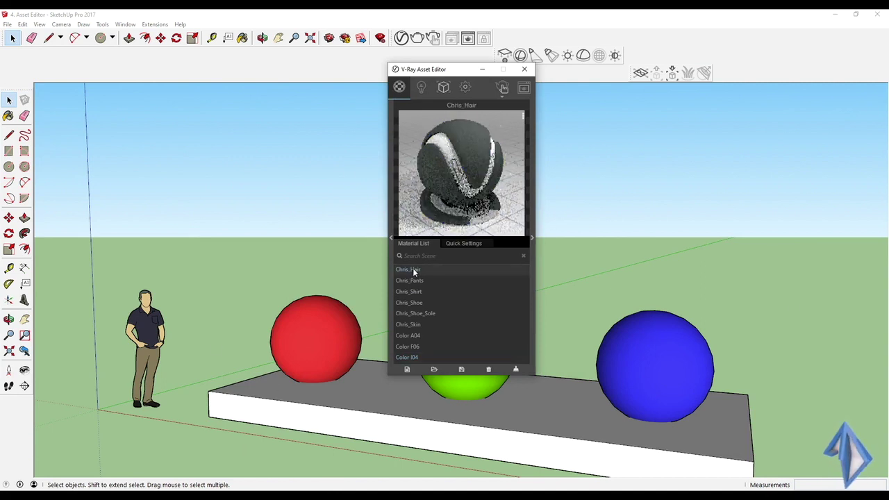
{"action": "left_click", "coordinate": [407, 282]}
{"action": "left_click", "coordinate": [411, 292]}
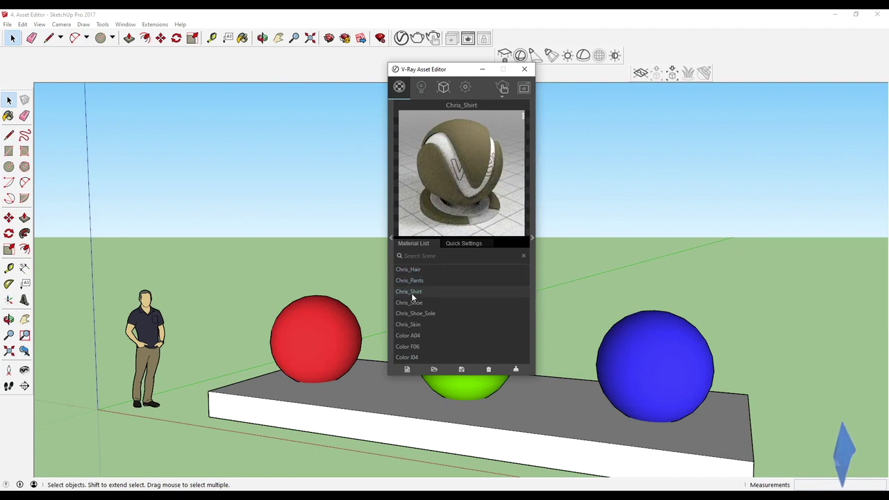
{"action": "left_click", "coordinate": [416, 303]}
{"action": "left_click_drag", "start_coordinate": [209, 396], "coordinate": [104, 290]}
{"action": "key", "text": "Delete"}
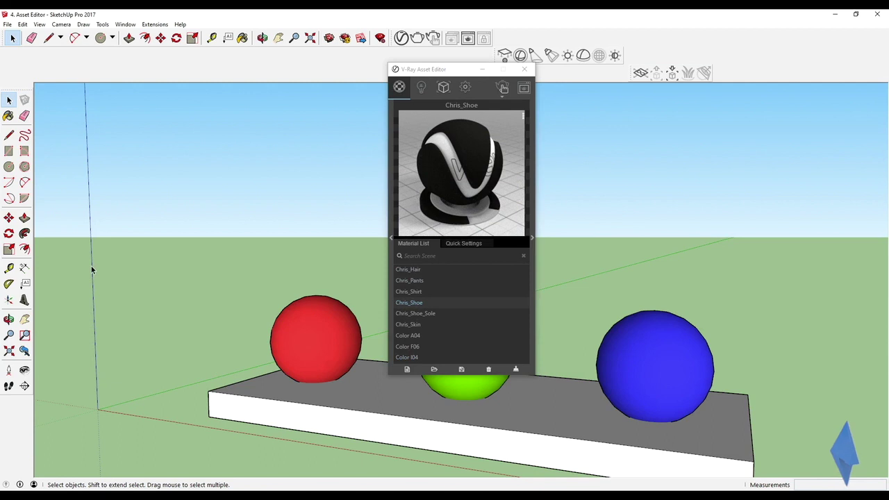
- Preview the Chris_Hair, Pants, Shirt, Shoe and Shoe_Sole materials again
{"action": "left_click", "coordinate": [403, 269]}
{"action": "left_click", "coordinate": [420, 280]}
{"action": "left_click", "coordinate": [419, 293]}
{"action": "left_click", "coordinate": [421, 314]}
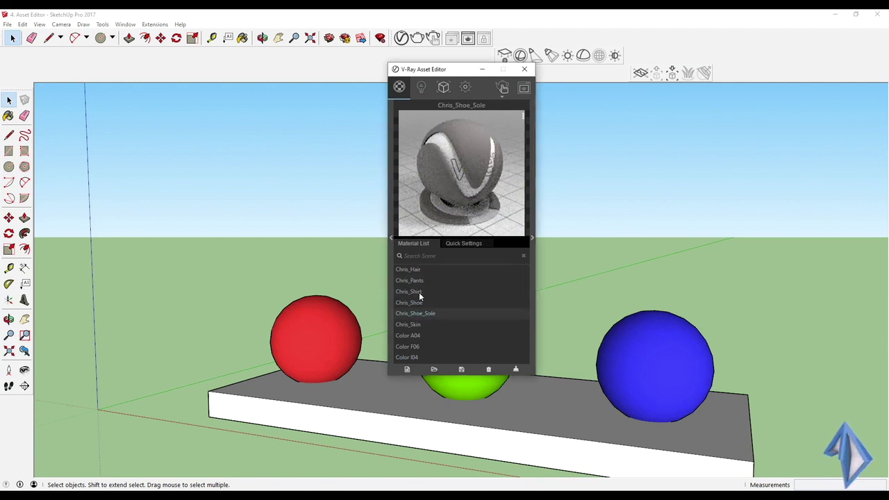
{"action": "left_click", "coordinate": [416, 269]}
{"action": "left_click", "coordinate": [413, 314]}
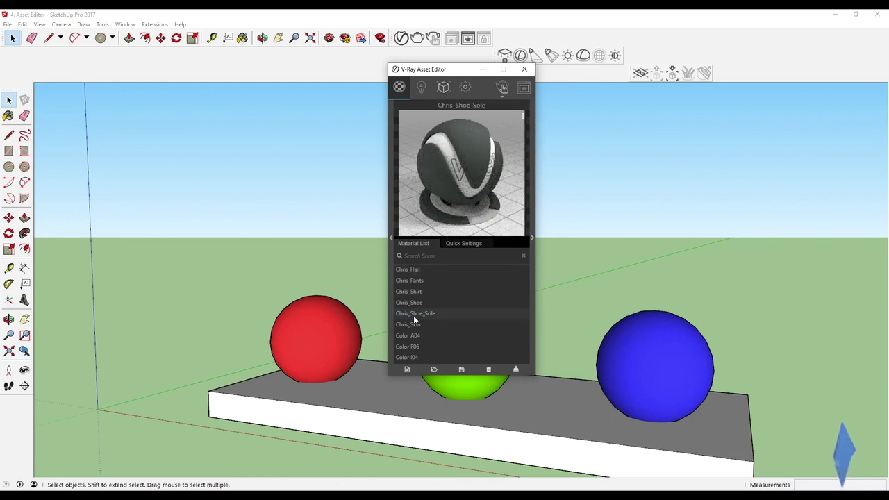
{"action": "left_click", "coordinate": [414, 303]}
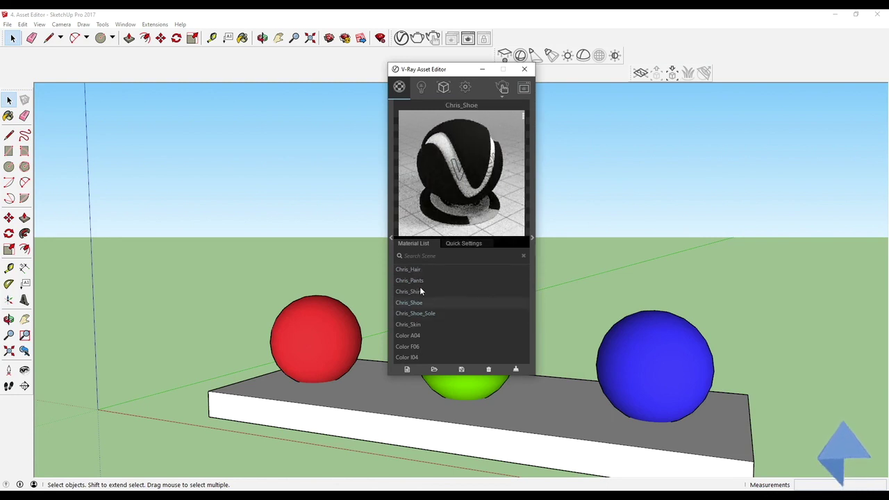
{"action": "left_click", "coordinate": [420, 291]}
- Delete the unused Chris_Hair and Chris_Shirt materials
{"action": "left_click", "coordinate": [409, 268]}
{"action": "right_click", "coordinate": [409, 267]}
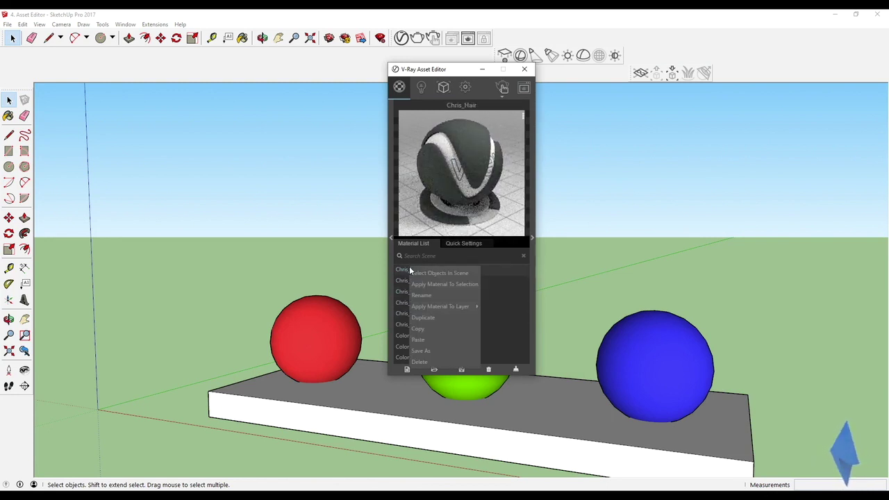
{"action": "left_click", "coordinate": [429, 362]}
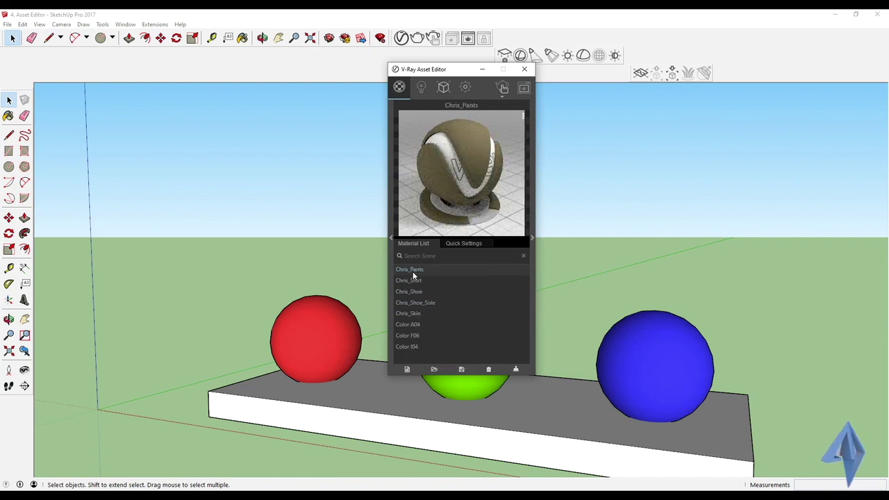
{"action": "right_click", "coordinate": [413, 272]}
{"action": "right_click", "coordinate": [417, 271]}
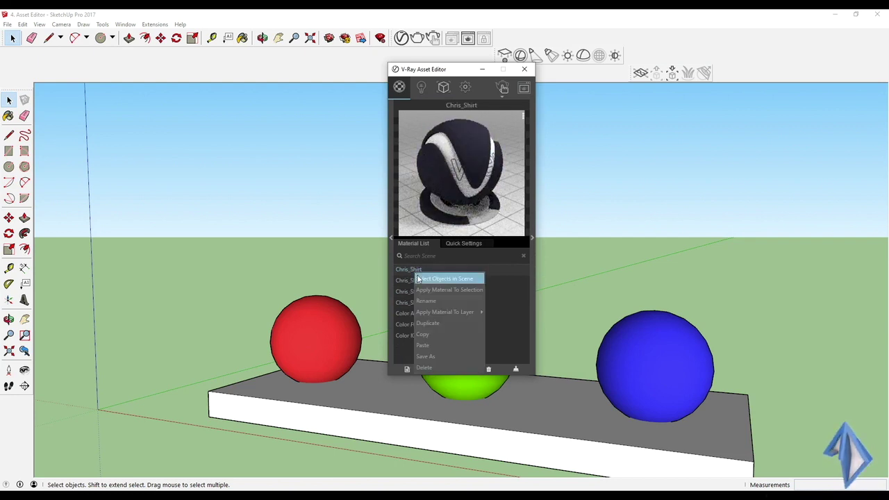
{"action": "left_click", "coordinate": [431, 366]}
- Delete the Chris_Shoe, shoe-sole and leftover skin materials
{"action": "right_click", "coordinate": [417, 272]}
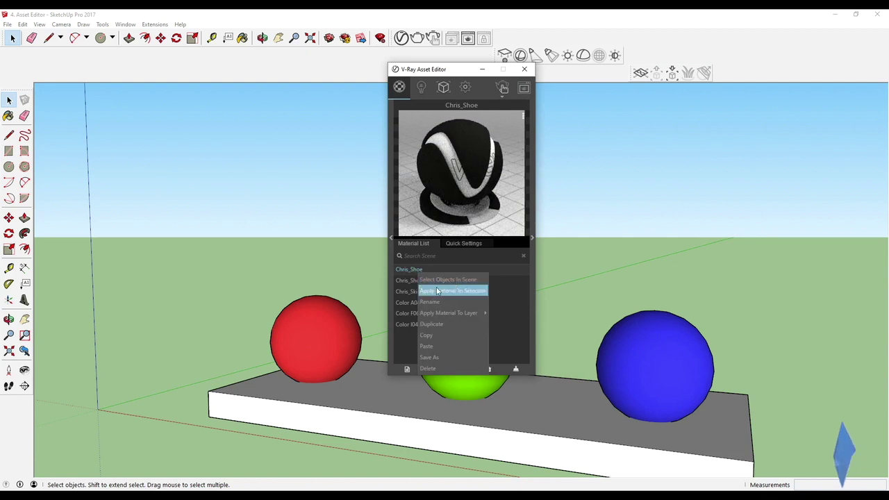
{"action": "left_click", "coordinate": [444, 367]}
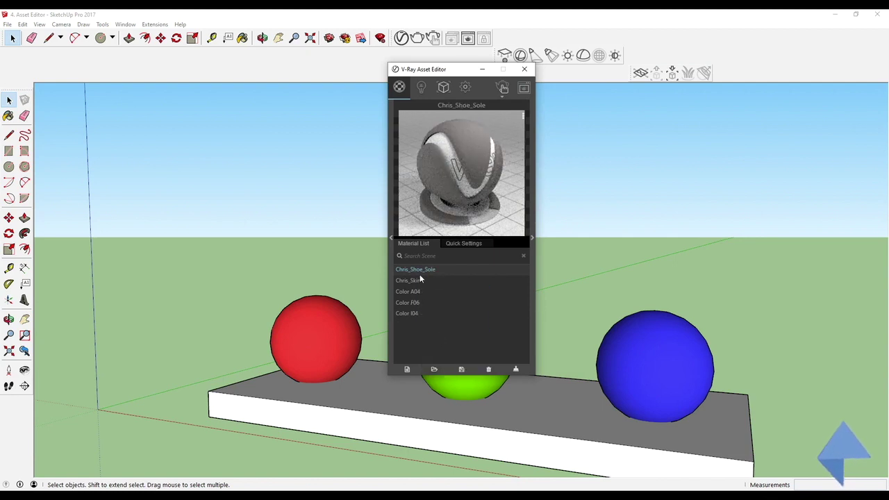
{"action": "right_click", "coordinate": [419, 272]}
{"action": "left_click", "coordinate": [444, 362]}
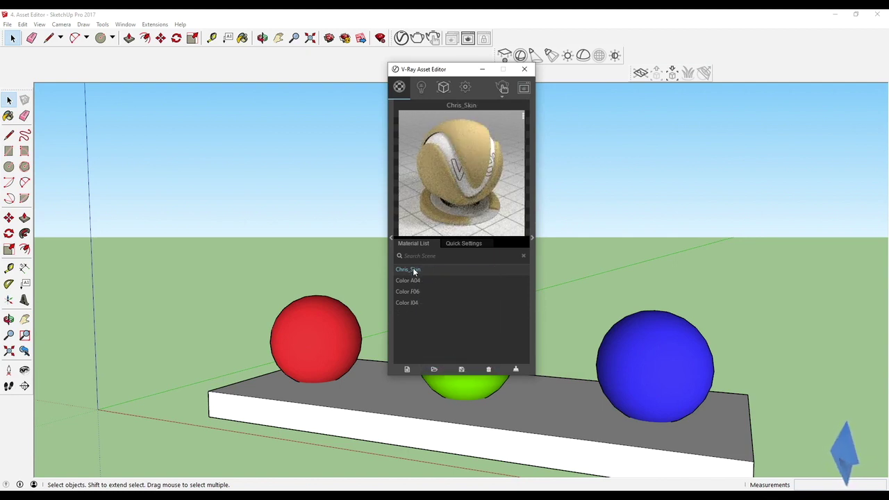
{"action": "right_click", "coordinate": [421, 270]}
{"action": "left_click", "coordinate": [439, 363]}
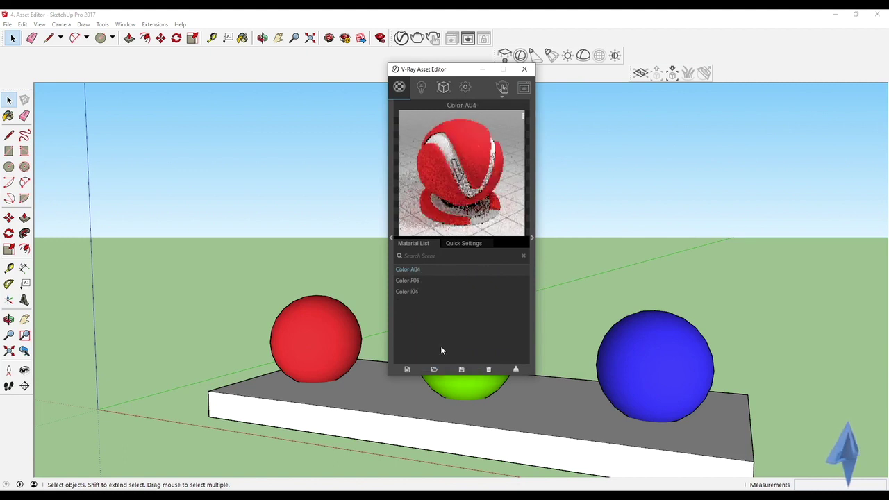
{"action": "left_click", "coordinate": [421, 281]}
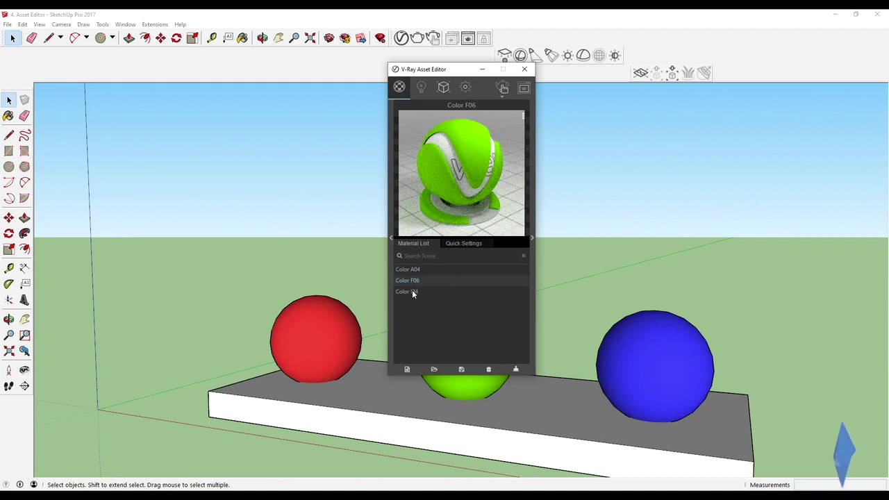
{"action": "left_click", "coordinate": [412, 292]}
{"action": "left_click", "coordinate": [416, 280]}
{"action": "left_click", "coordinate": [416, 269]}
{"action": "middle_click_drag", "start_coordinate": [327, 329], "coordinate": [225, 290]}
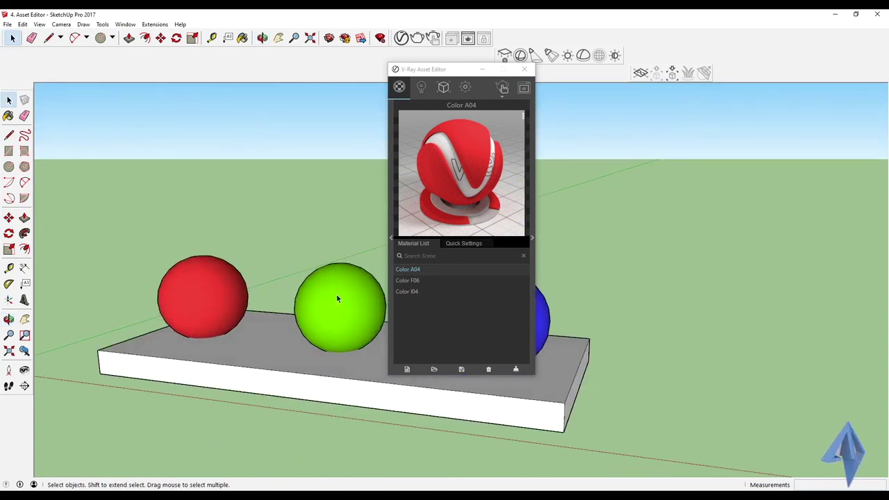
{"action": "middle_click_drag", "start_coordinate": [375, 208], "coordinate": [370, 151]}
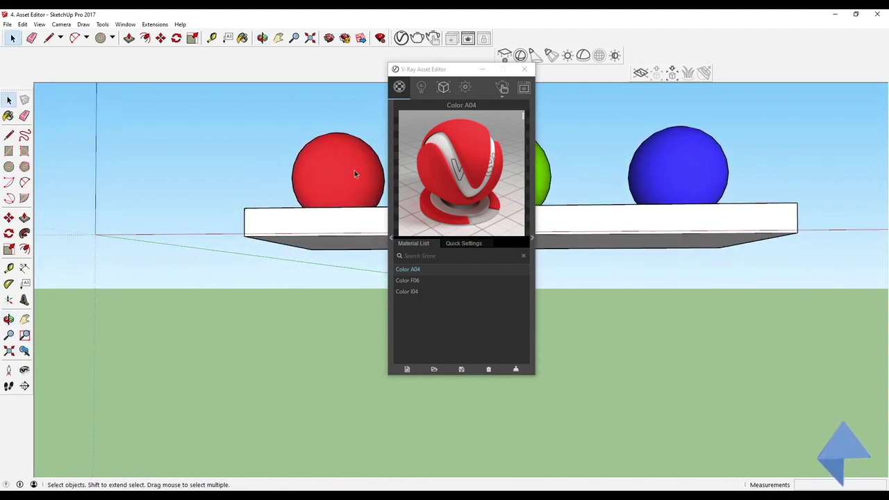
{"action": "left_click", "coordinate": [417, 280]}
{"action": "middle_click_drag", "start_coordinate": [375, 233], "coordinate": [206, 229]}
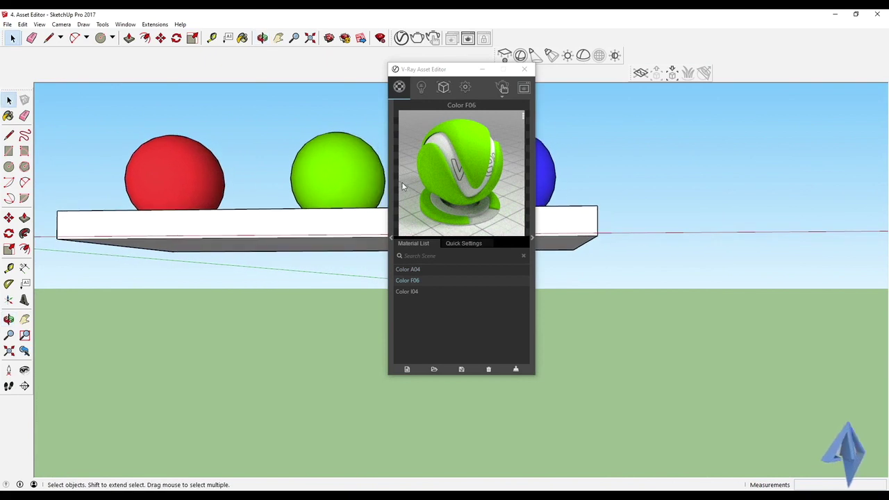
{"action": "middle_click_drag", "start_coordinate": [332, 235], "coordinate": [226, 245]}
{"action": "left_click", "coordinate": [413, 292]}
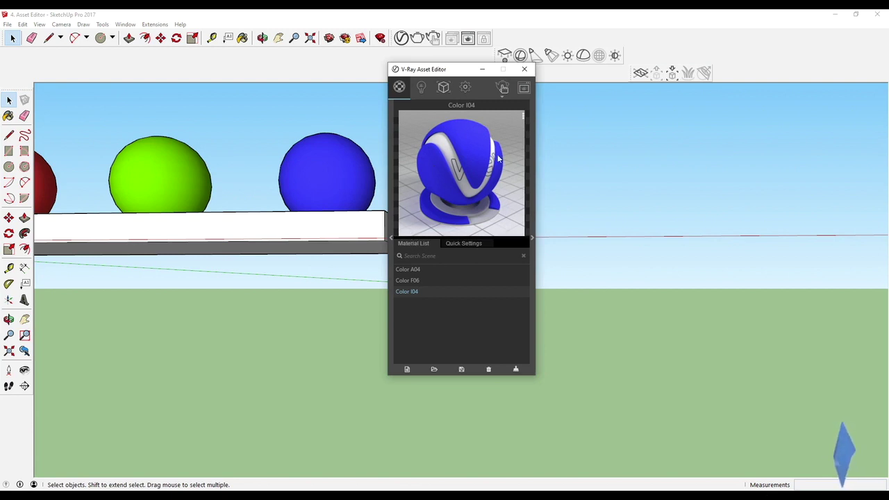
{"action": "left_click", "coordinate": [405, 280]}
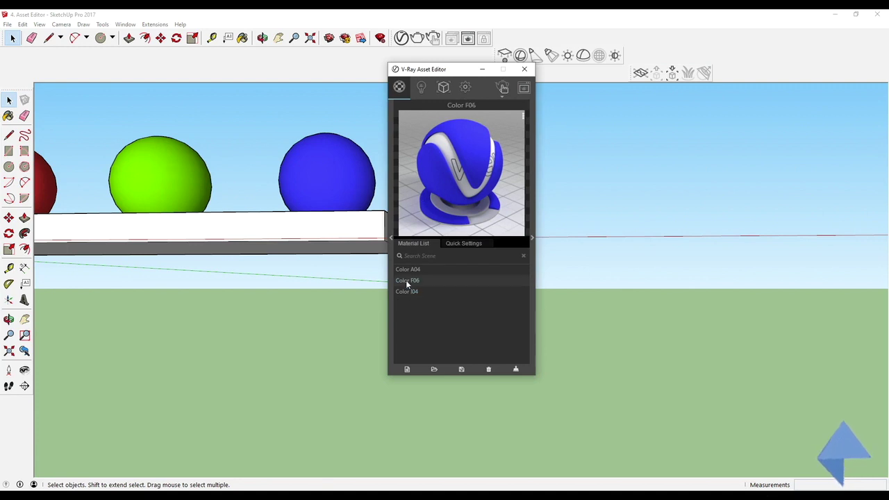
{"action": "left_click", "coordinate": [409, 271]}
{"action": "left_click", "coordinate": [409, 281]}
{"action": "left_click", "coordinate": [410, 292]}
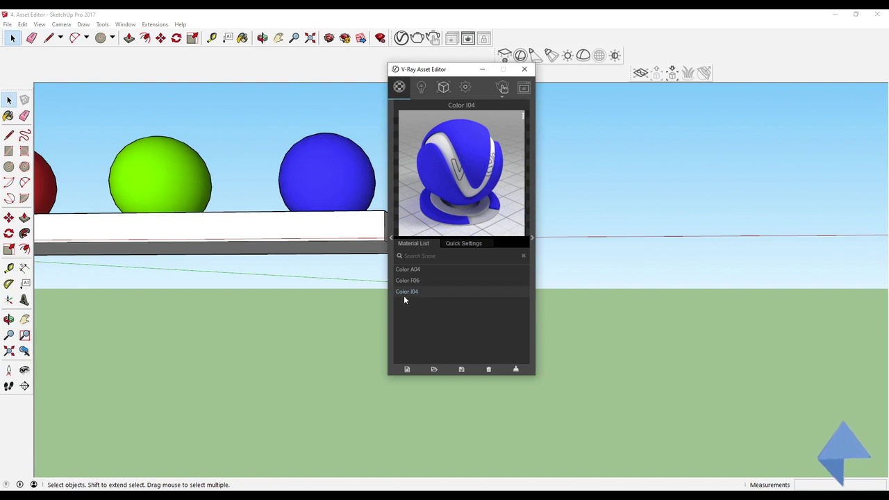
- Rename Color I04 to BLUE, Color A04 to RED and Color F06 to GREEN, then preview RED
{"action": "double_click", "coordinate": [406, 291]}
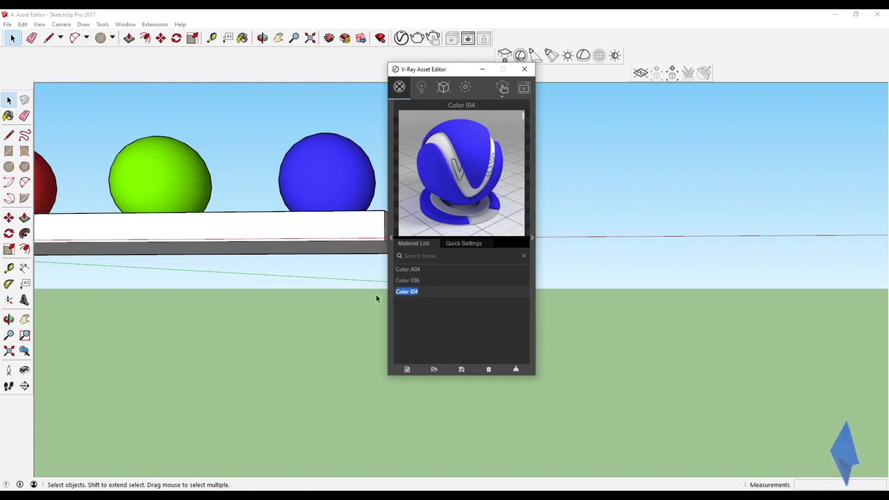
{"action": "type", "text": "BLUE"}
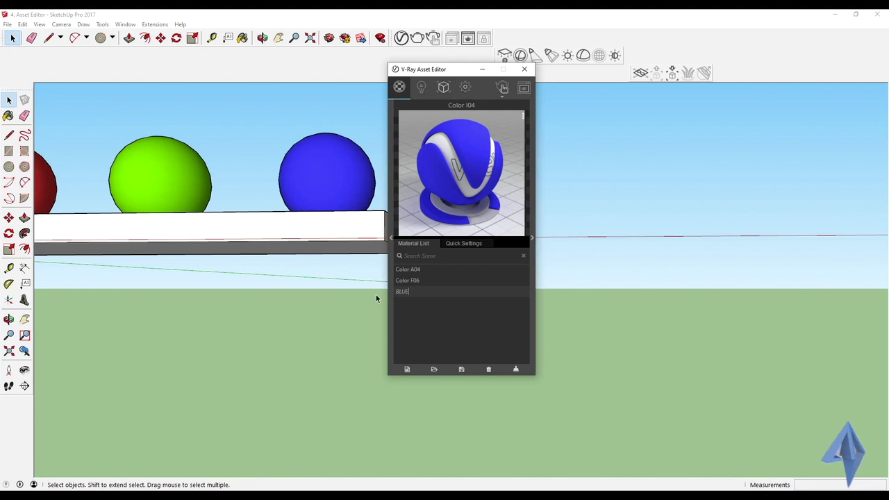
{"action": "key", "text": "Return"}
{"action": "double_click", "coordinate": [406, 280]}
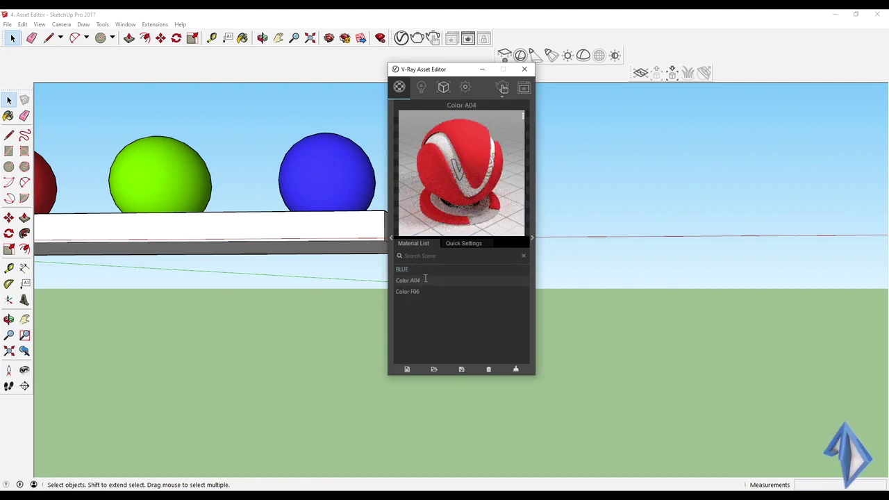
{"action": "type", "text": "RED"}
{"action": "key", "text": "Return"}
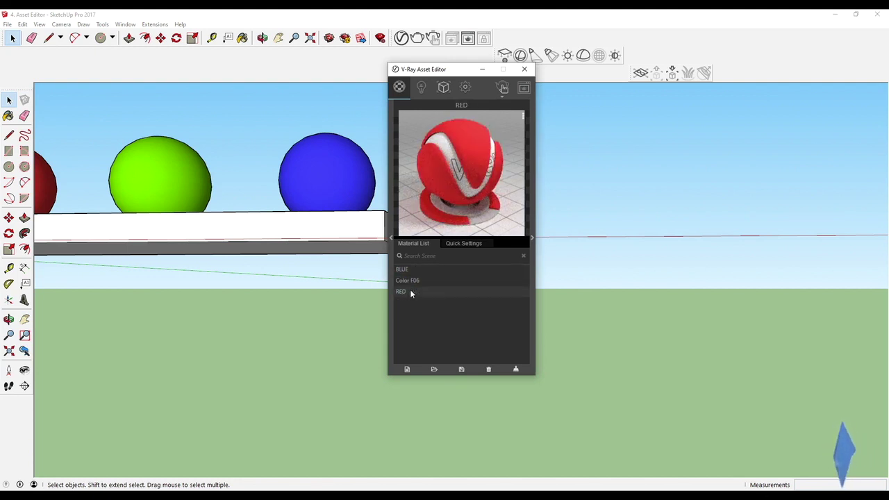
{"action": "double_click", "coordinate": [410, 281]}
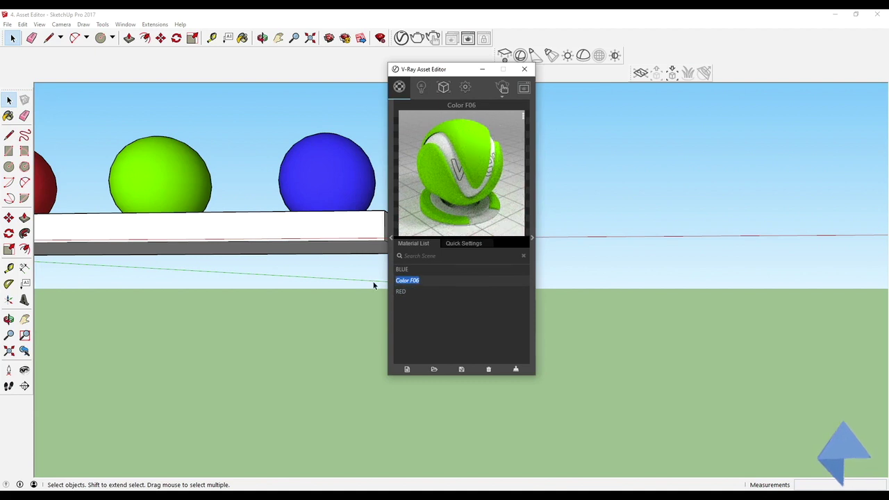
{"action": "type", "text": "GREEN"}
{"action": "key", "text": "Return"}
{"action": "left_click", "coordinate": [415, 291]}
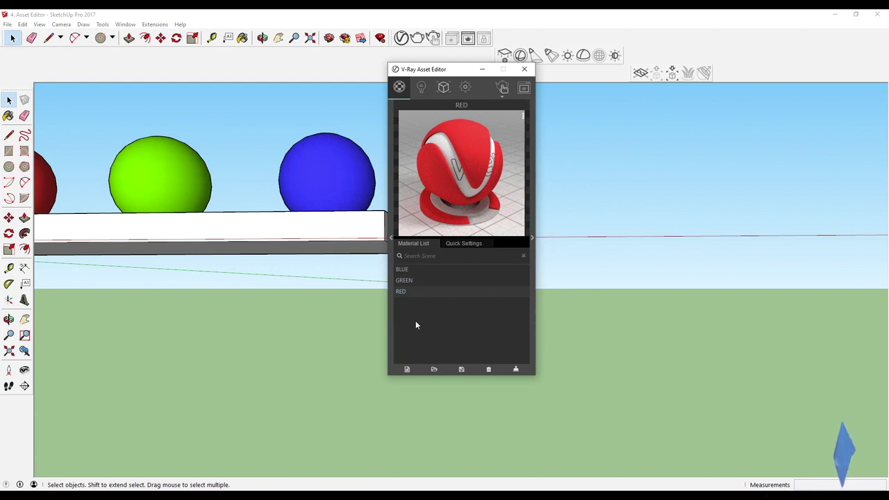
- Bring all three spheres into view and apply paint to the blue, green and red spheres
{"action": "mouse_move", "coordinate": [415, 325]}
{"action": "middle_mouse_down"}
{"action": "mouse_move", "coordinate": [298, 317]}
{"action": "mouse_move", "coordinate": [220, 372]}
{"action": "middle_mouse_up"}
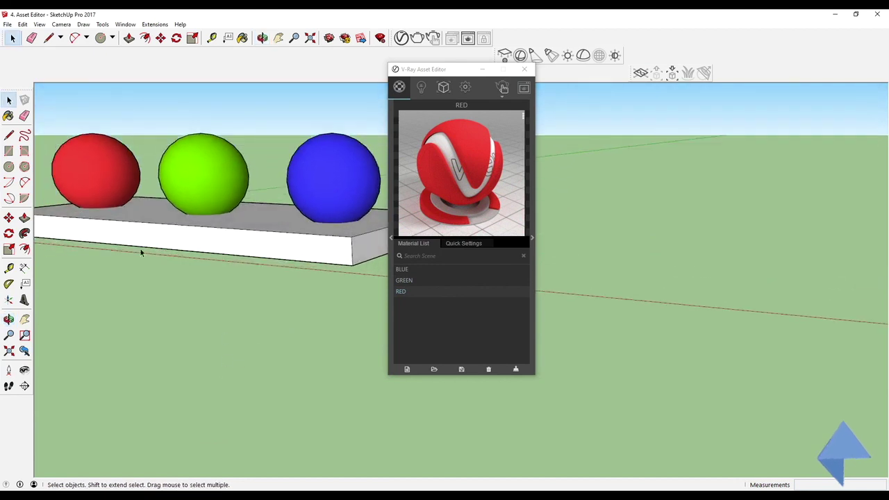
{"action": "left_click", "coordinate": [8, 115]}
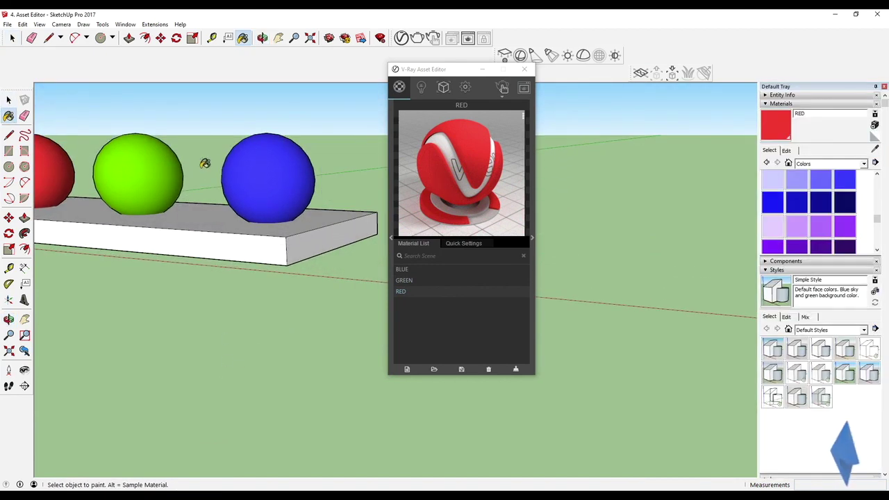
{"action": "left_click", "coordinate": [252, 169], "text": "alt"}
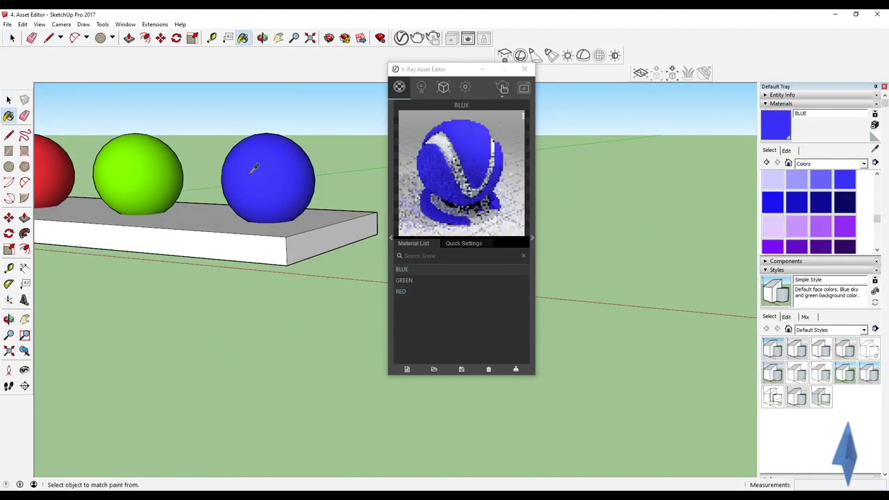
{"action": "left_click", "coordinate": [155, 161], "text": "alt"}
{"action": "left_click", "coordinate": [59, 160], "text": "alt"}
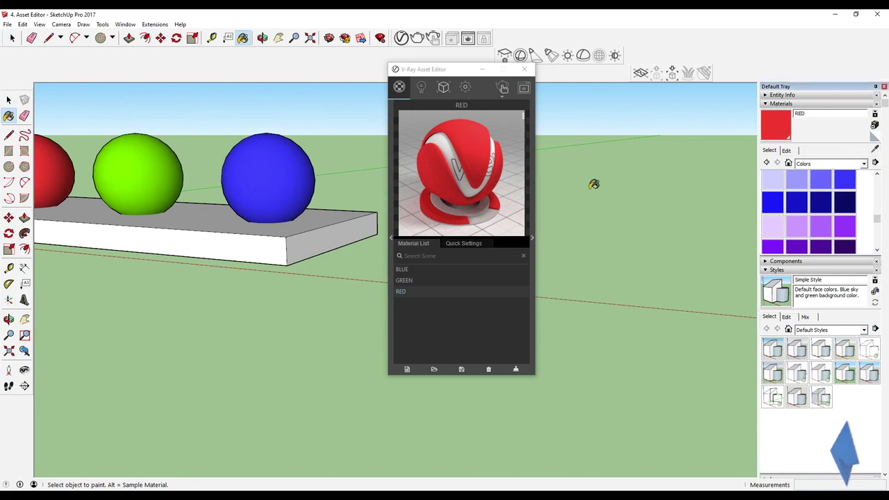
- Sample each sphere and the slab to confirm the BLUE, GREEN, RED and Default materials
{"action": "key", "text": "alt"}
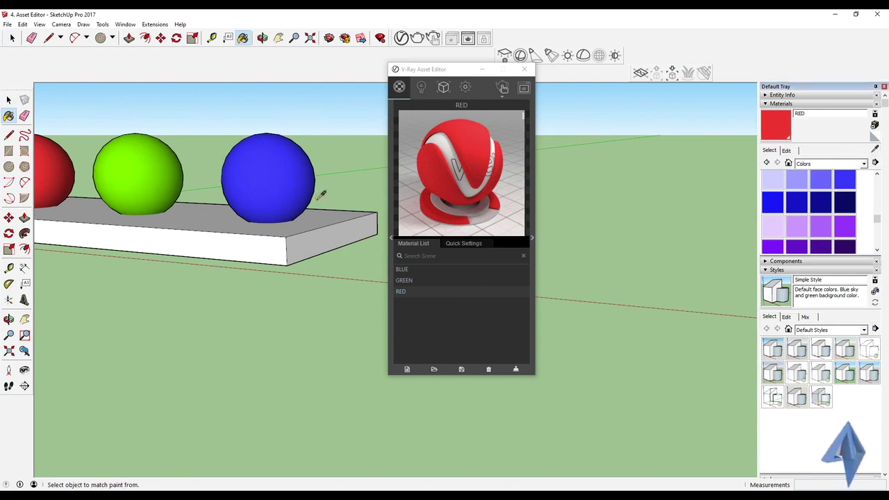
{"action": "left_click", "coordinate": [304, 179], "text": "alt"}
{"action": "left_click", "coordinate": [106, 156], "text": "alt"}
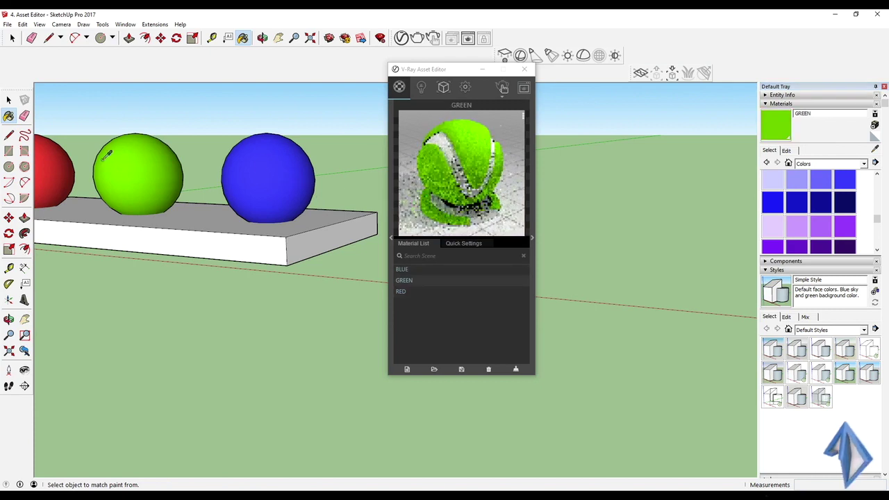
{"action": "left_click", "coordinate": [68, 156], "text": "alt"}
{"action": "left_click", "coordinate": [132, 171], "text": "alt"}
{"action": "left_click", "coordinate": [253, 168], "text": "alt"}
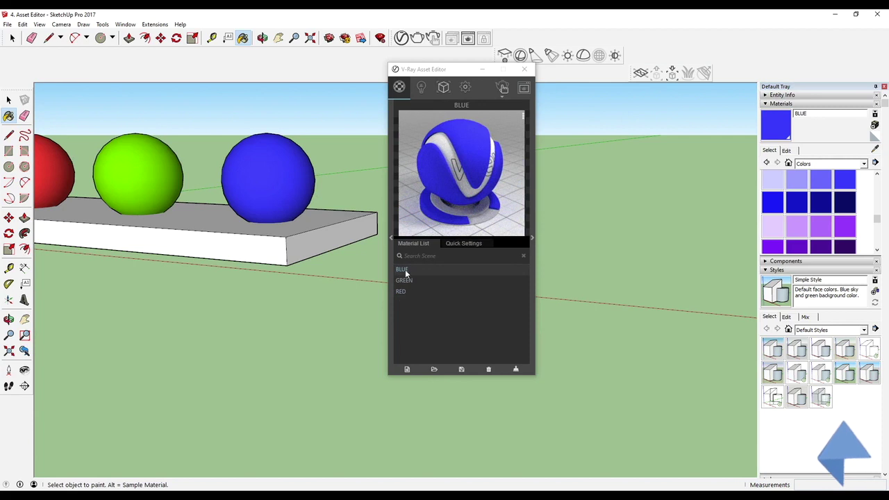
{"action": "left_click", "coordinate": [228, 230], "text": "alt"}
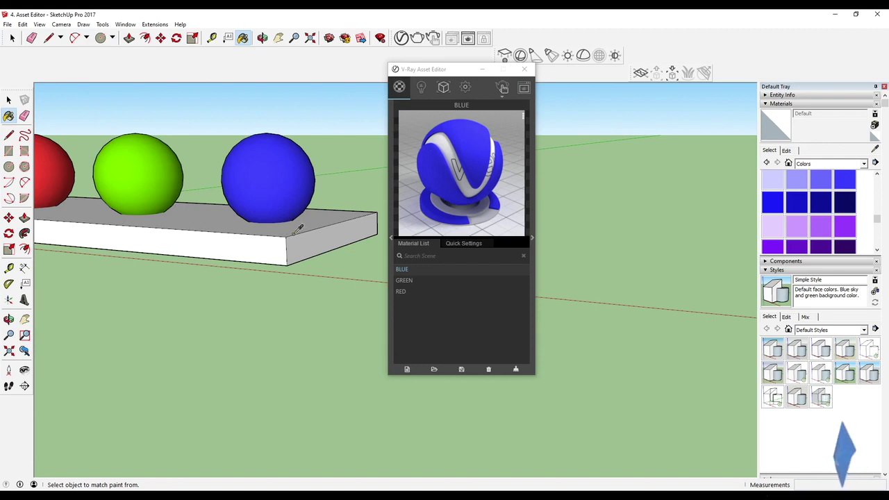
{"action": "left_click", "coordinate": [285, 185]}
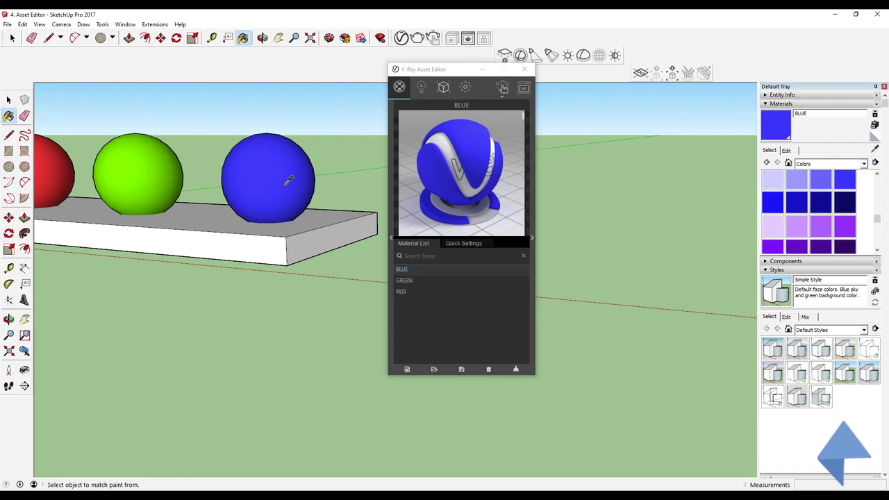
{"action": "left_click", "coordinate": [165, 171]}
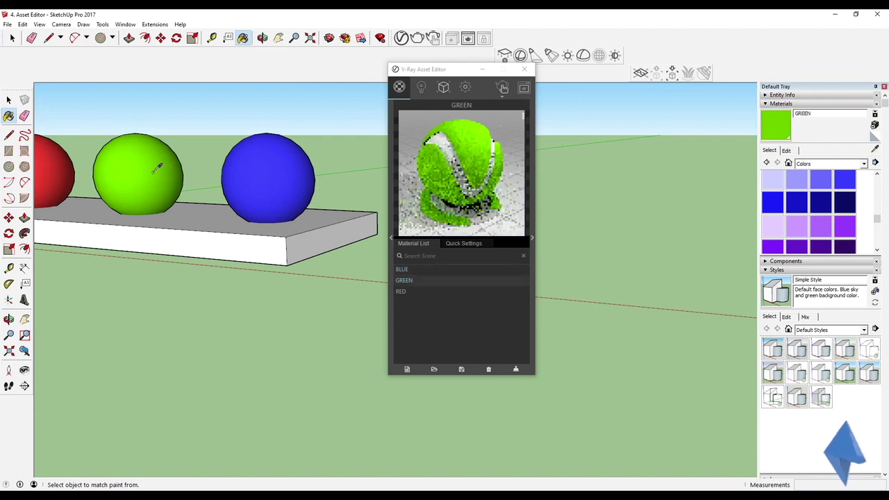
{"action": "left_click", "coordinate": [68, 171], "text": "alt"}
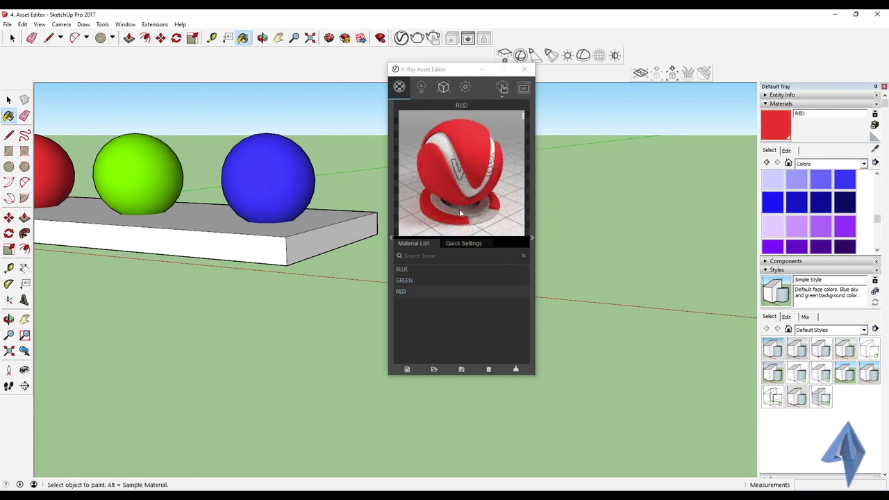
{"action": "left_click", "coordinate": [466, 245]}
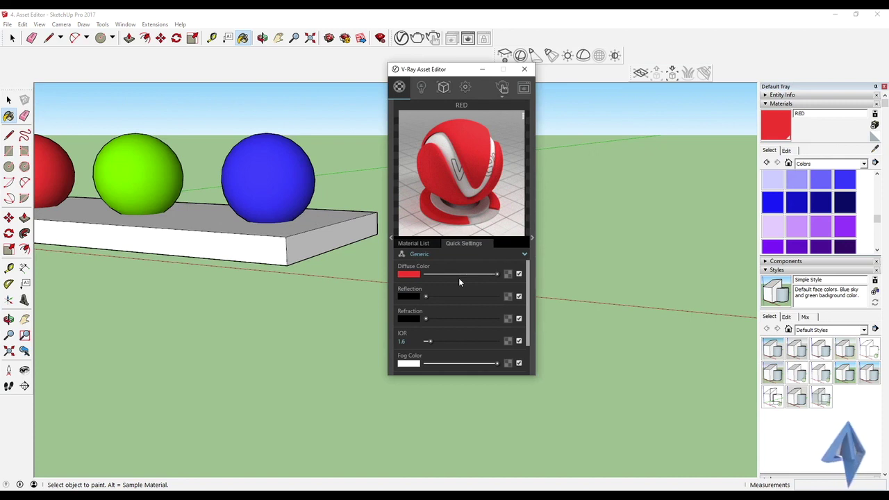
{"action": "left_click", "coordinate": [532, 238]}
{"action": "left_click", "coordinate": [544, 97]}
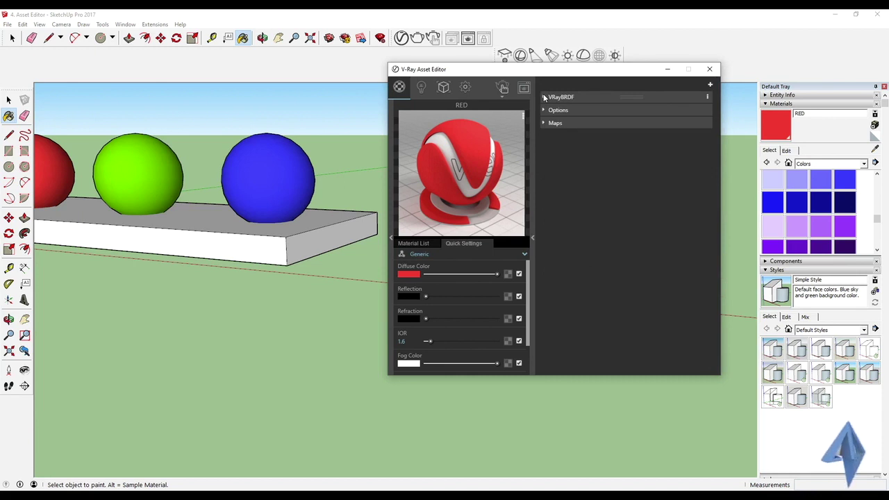
{"action": "left_click", "coordinate": [545, 97]}
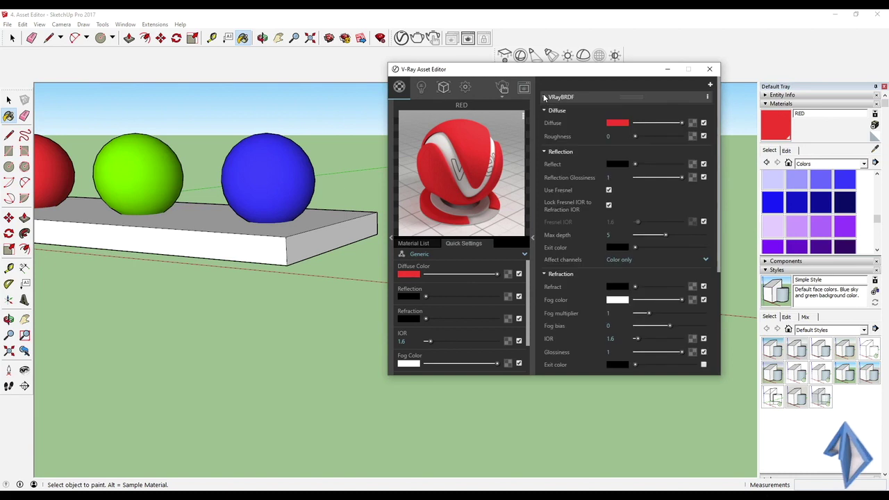
{"action": "left_click", "coordinate": [533, 239]}
{"action": "left_click", "coordinate": [534, 238]}
{"action": "left_click", "coordinate": [533, 239]}
{"action": "left_click", "coordinate": [430, 245]}
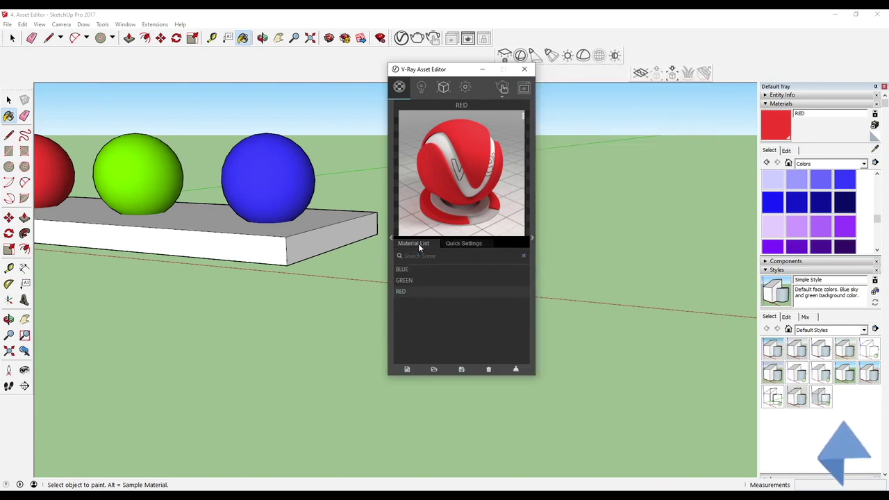
{"action": "left_click", "coordinate": [391, 238]}
{"action": "left_click", "coordinate": [391, 238]}
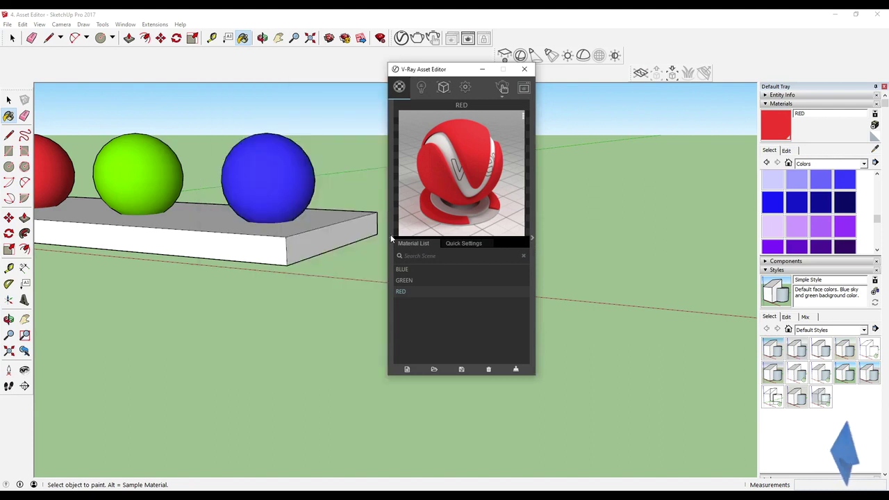
{"action": "left_click", "coordinate": [391, 239]}
{"action": "left_click", "coordinate": [392, 238]}
- Delete the V-Ray Spot, Sphere and Rectangle lights from the lights list
{"action": "left_click", "coordinate": [422, 89]}
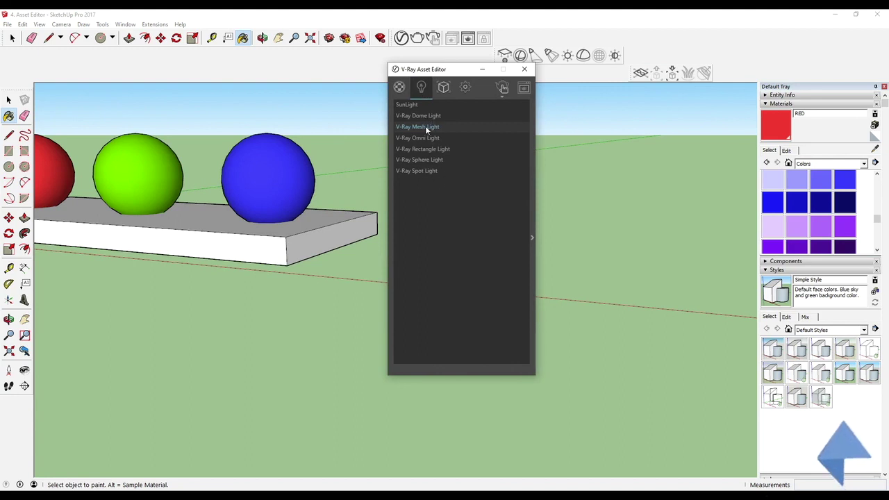
{"action": "mouse_move", "coordinate": [354, 207]}
{"action": "middle_mouse_down"}
{"action": "mouse_move", "coordinate": [313, 270]}
{"action": "mouse_move", "coordinate": [298, 271]}
{"action": "mouse_move", "coordinate": [331, 222]}
{"action": "mouse_move", "coordinate": [316, 224]}
{"action": "middle_mouse_up"}
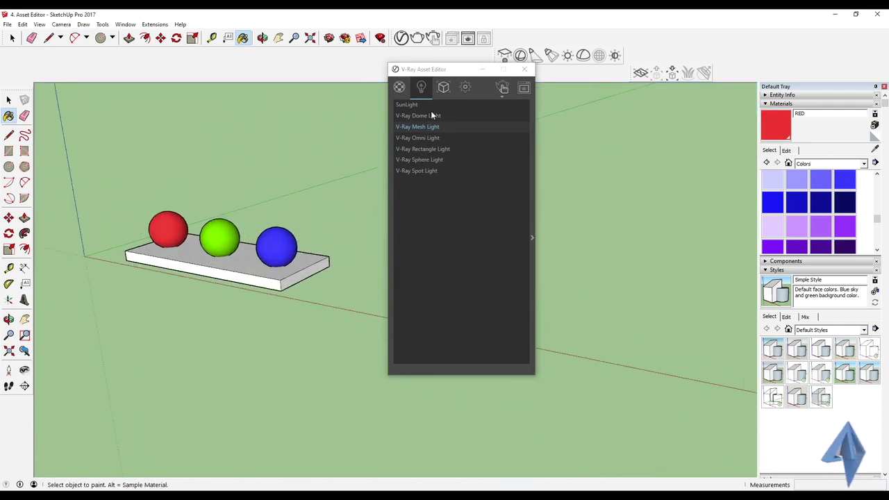
{"action": "right_click", "coordinate": [420, 170]}
{"action": "left_click", "coordinate": [439, 198]}
{"action": "right_click", "coordinate": [426, 160]}
{"action": "left_click", "coordinate": [436, 188]}
{"action": "right_click", "coordinate": [419, 150]}
{"action": "left_click", "coordinate": [438, 178]}
- Delete the V-Ray Omni, Mesh and Dome lights, leaving only SunLight
{"action": "right_click", "coordinate": [431, 138]}
{"action": "left_click", "coordinate": [438, 165]}
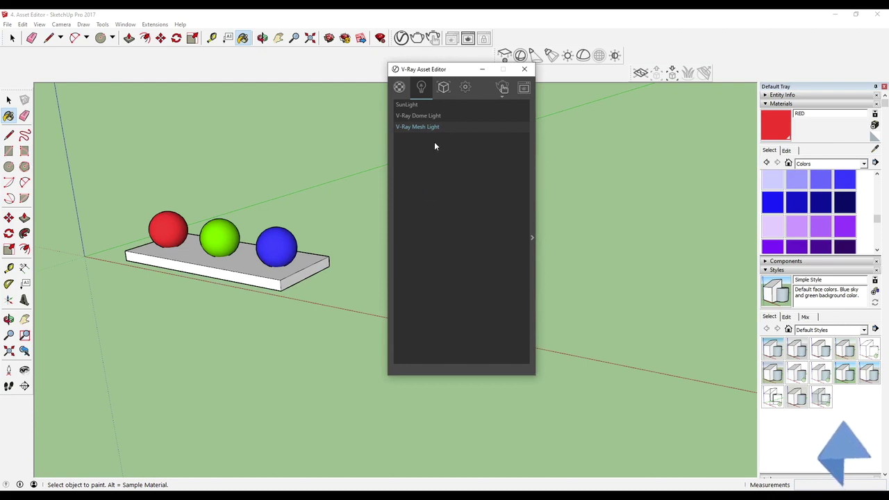
{"action": "right_click", "coordinate": [426, 128]}
{"action": "left_click", "coordinate": [445, 155]}
{"action": "right_click", "coordinate": [427, 119]}
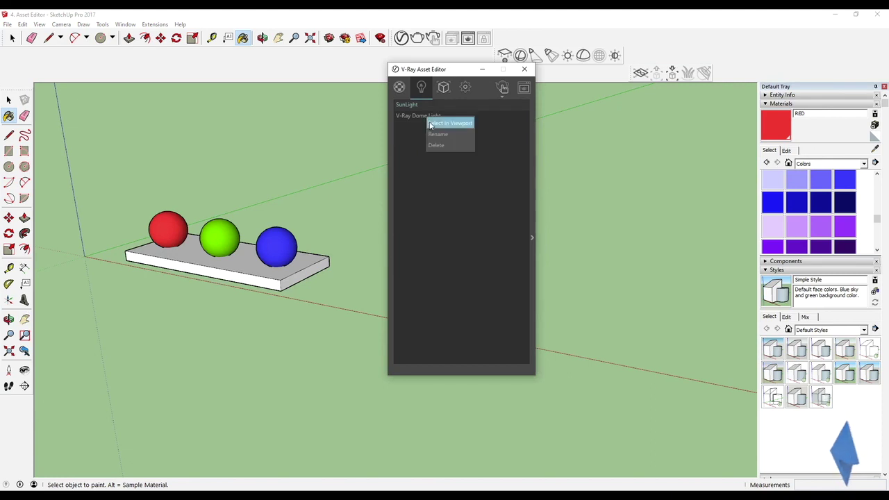
{"action": "left_click", "coordinate": [440, 143]}
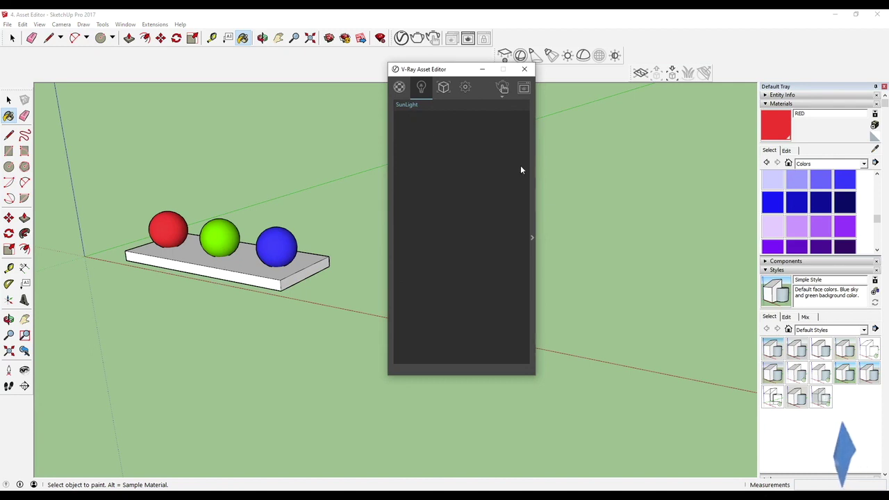
- Expand and collapse the SunLight settings, then bring up the V-Ray geometry asset list
{"action": "left_click", "coordinate": [532, 238]}
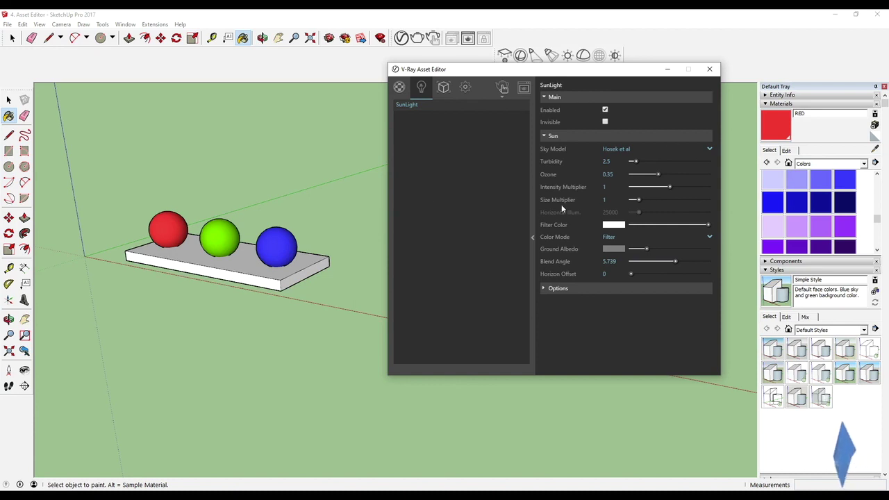
{"action": "left_click", "coordinate": [532, 236]}
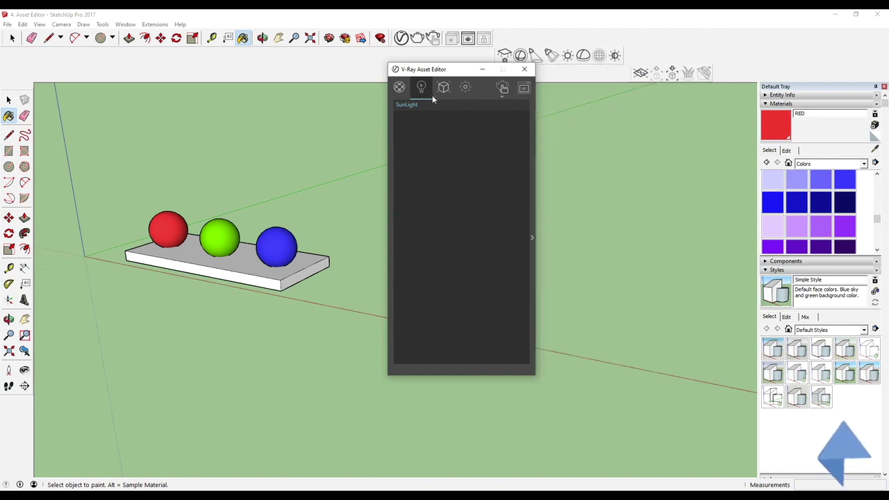
{"action": "left_click", "coordinate": [440, 90]}
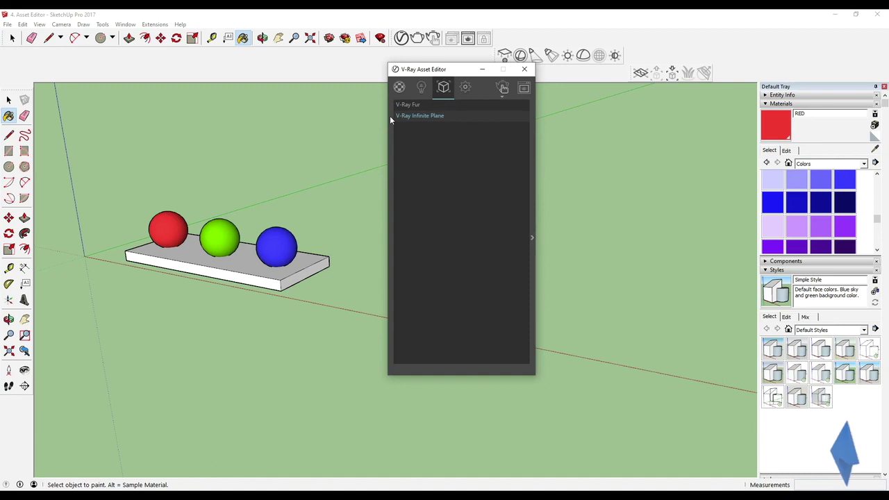
- Preview the V-Ray Fur and V-Ray Infinite Plane settings
{"action": "left_click", "coordinate": [425, 104]}
{"action": "left_click", "coordinate": [533, 238]}
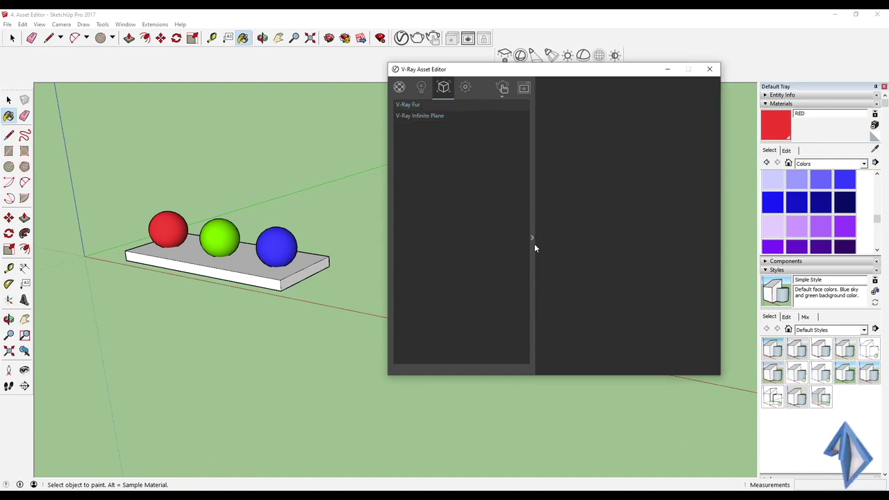
{"action": "left_click", "coordinate": [534, 243]}
{"action": "left_click", "coordinate": [445, 116]}
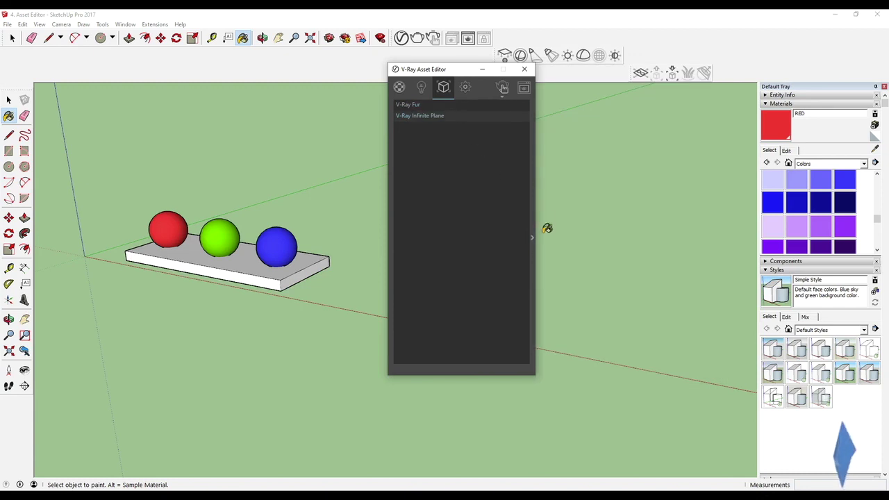
{"action": "left_click", "coordinate": [532, 238]}
{"action": "left_click", "coordinate": [533, 238]}
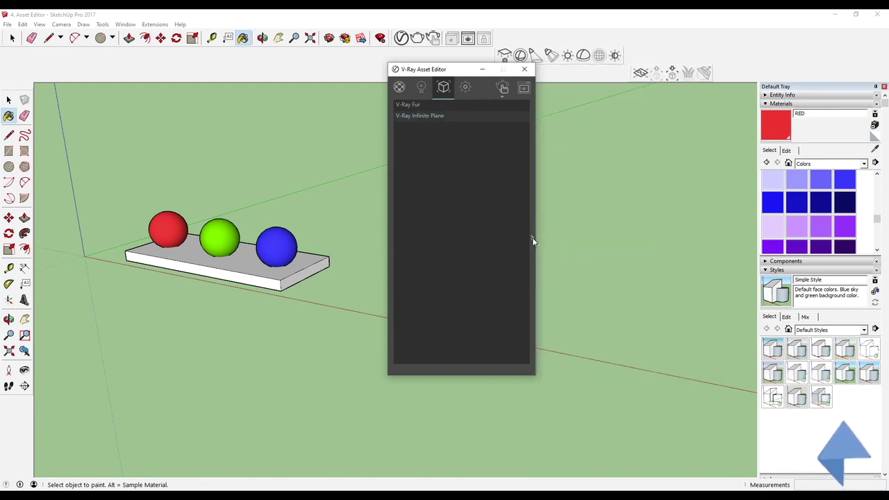
- Show the V-Ray render settings with Renderer collapsed and advanced settings visible
{"action": "left_click", "coordinate": [466, 88]}
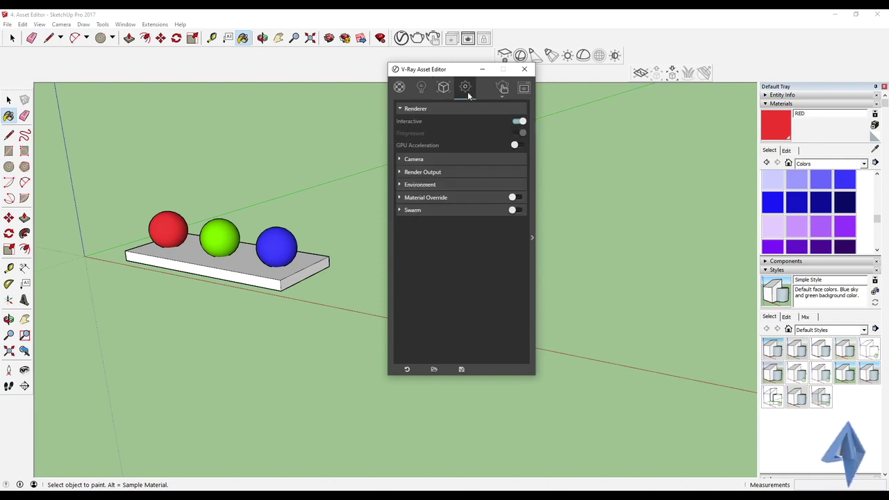
{"action": "left_click", "coordinate": [399, 109]}
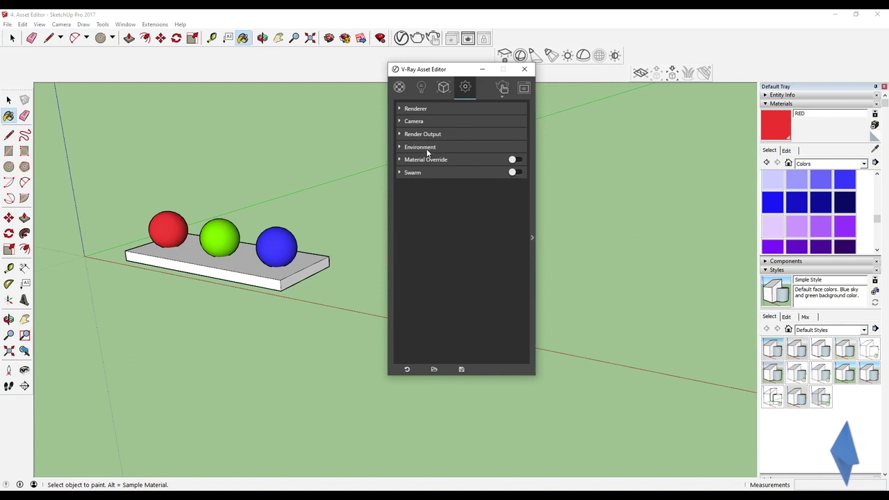
{"action": "left_click", "coordinate": [533, 239]}
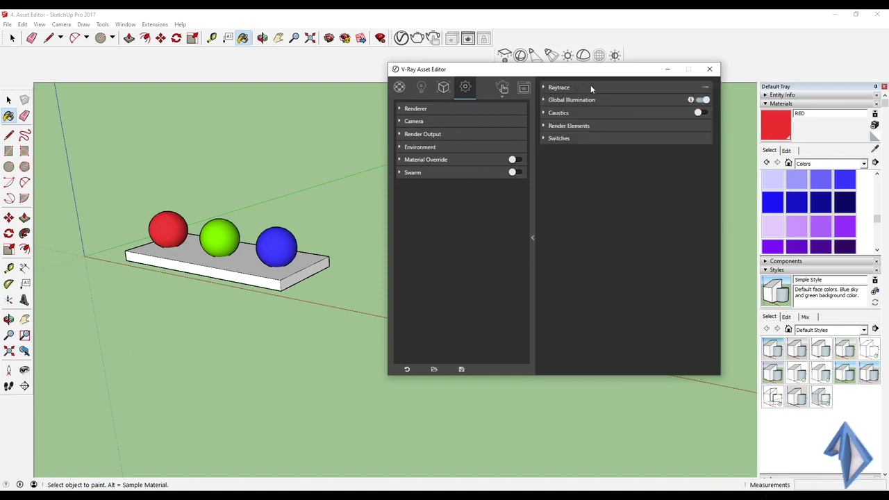
- Expand and collapse the Raytrace, Caustics, Render Elements and Switches sections
{"action": "left_click", "coordinate": [546, 88]}
{"action": "left_click", "coordinate": [546, 88]}
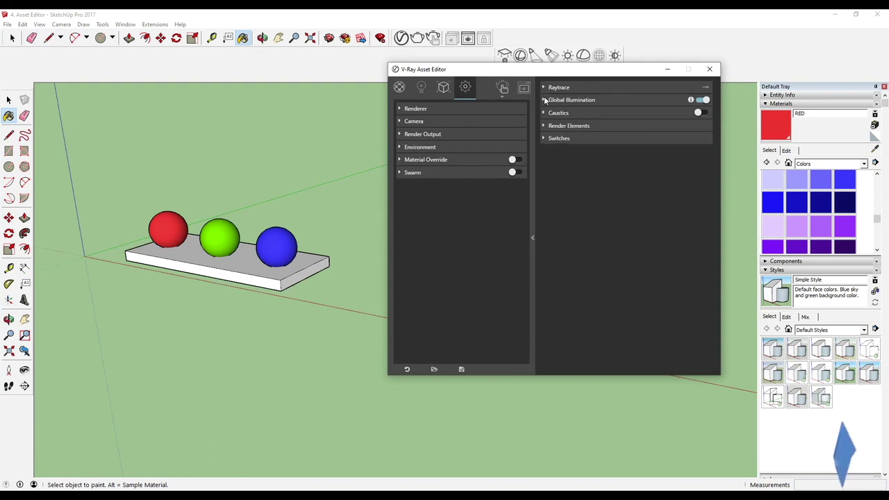
{"action": "left_click", "coordinate": [546, 113]}
{"action": "left_click", "coordinate": [546, 112]}
{"action": "left_click", "coordinate": [544, 125]}
{"action": "left_click", "coordinate": [544, 125]}
{"action": "left_click", "coordinate": [544, 138]}
{"action": "left_click", "coordinate": [544, 138]}
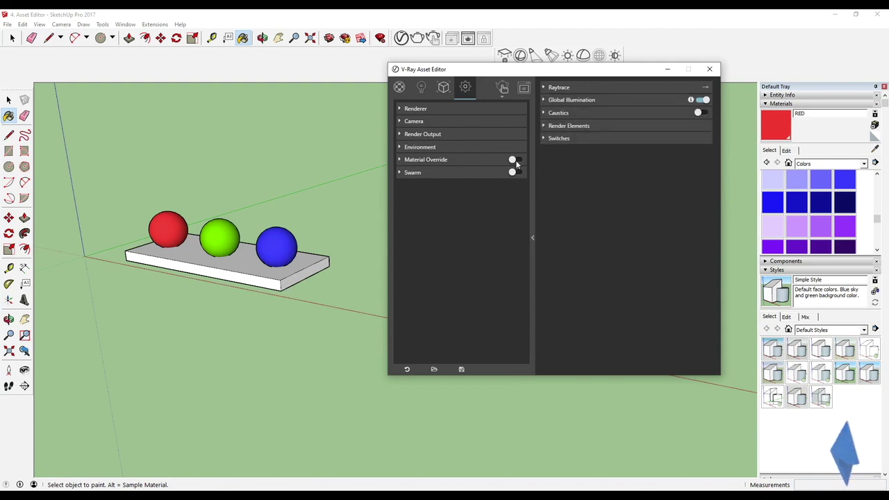
- Check the available render modes, hide advanced settings and return to the Materials list
{"action": "left_click", "coordinate": [500, 94]}
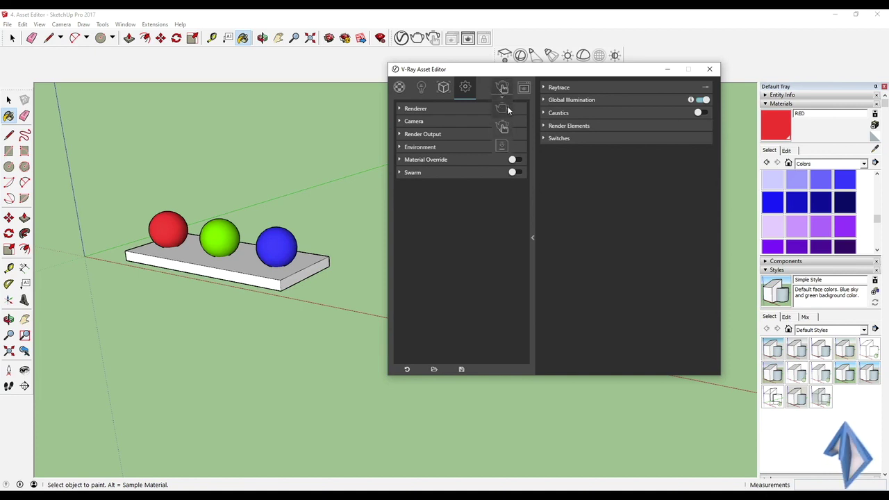
{"action": "left_click", "coordinate": [532, 238]}
{"action": "left_click", "coordinate": [401, 88]}
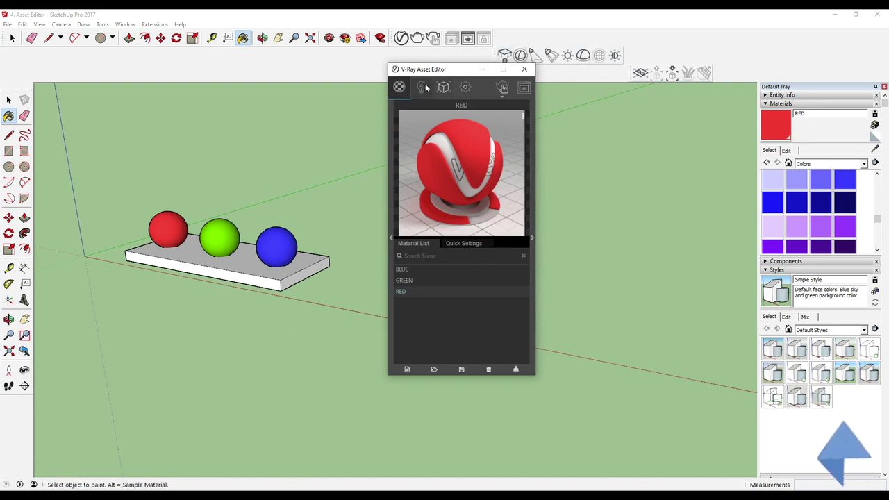
- Close the V-Ray Asset Editor window
{"action": "left_click", "coordinate": [525, 70]}
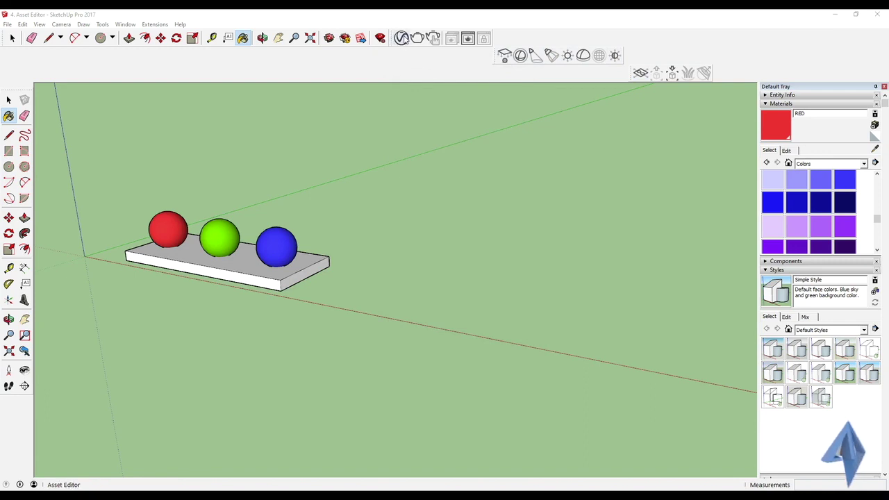